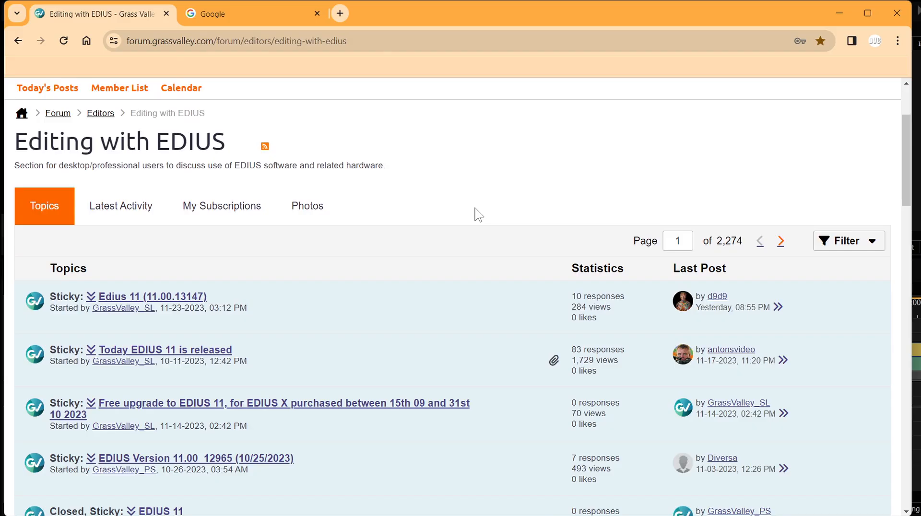
# Step: Find and open the "Tips from the Moderators" thread in the Editing with EDIUS forum
pyautogui.scroll(-5, 476, 206)
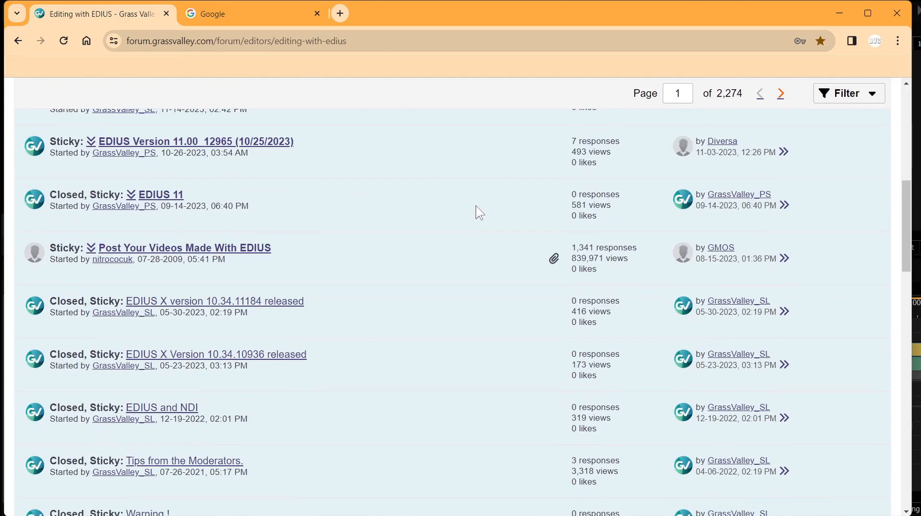
pyautogui.scroll(1, 478, 211)
pyautogui.scroll(-5, 478, 211)
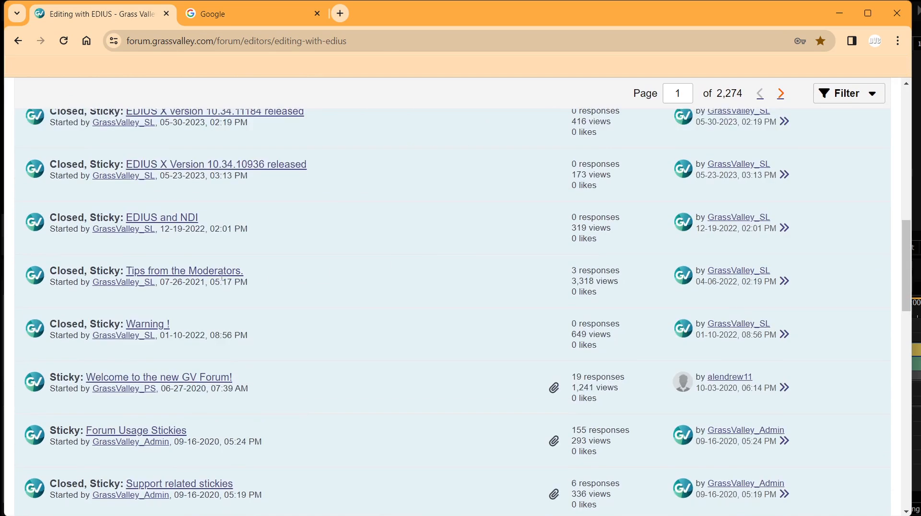
pyautogui.click(181, 274)
# Step: Read the moderators' EDIUS installation tip about antivirus folder exclusions and allowing apps through the firewall
pyautogui.scroll(-6, 237, 261)
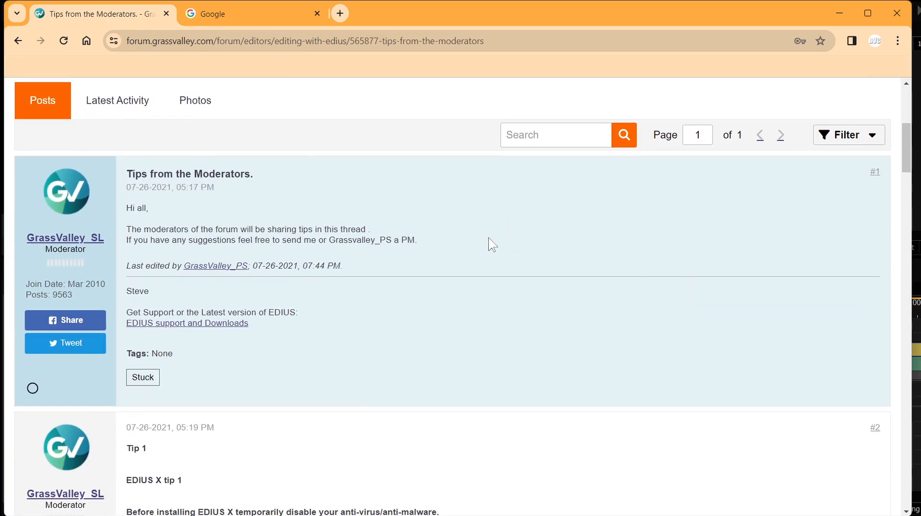
pyautogui.scroll(-7, 489, 239)
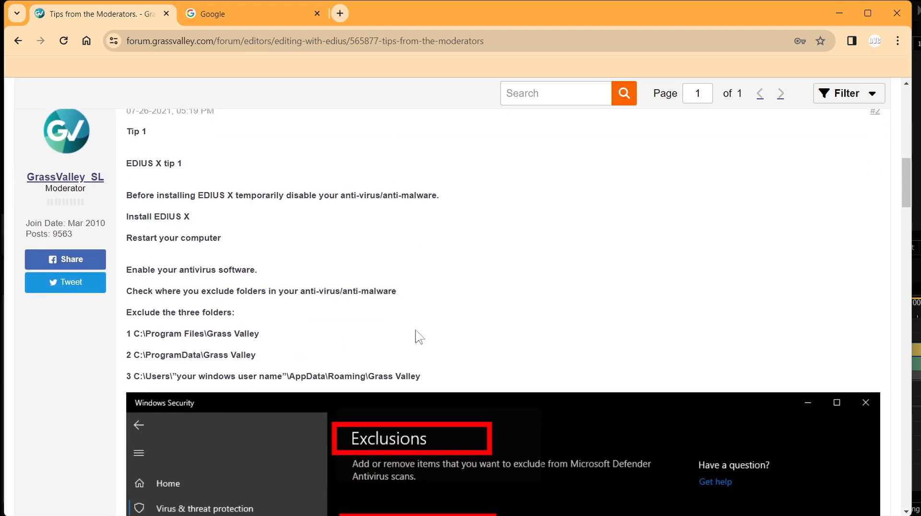
pyautogui.scroll(-5, 417, 312)
pyautogui.scroll(-2, 419, 278)
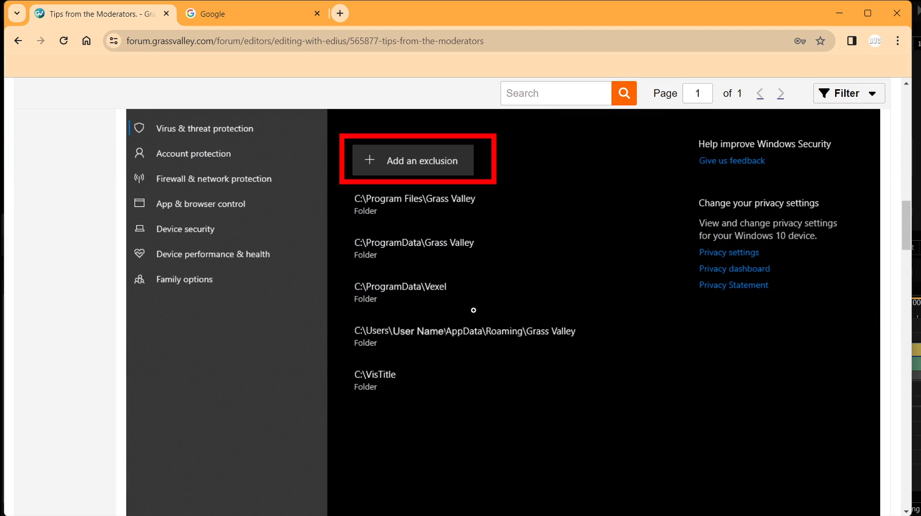
pyautogui.scroll(-7, 460, 288)
pyautogui.scroll(-7, 448, 273)
pyautogui.scroll(-7, 459, 265)
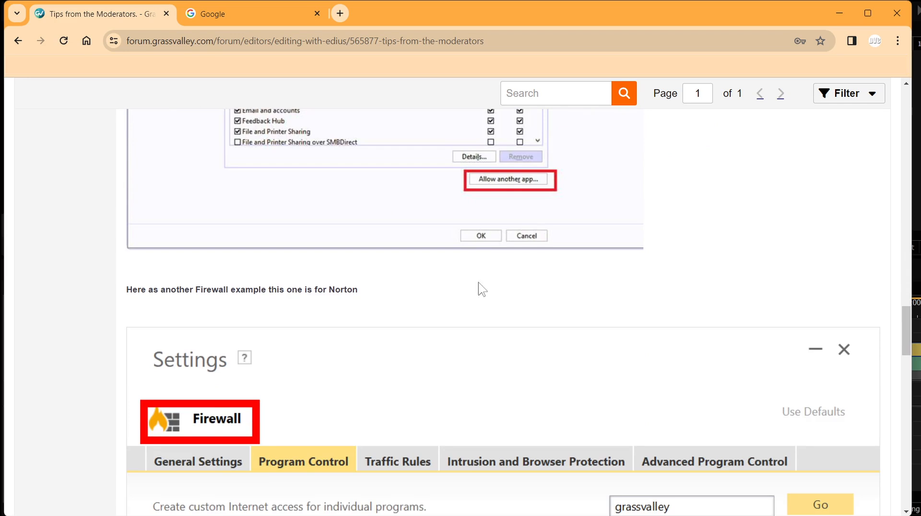
pyautogui.scroll(1, 456, 267)
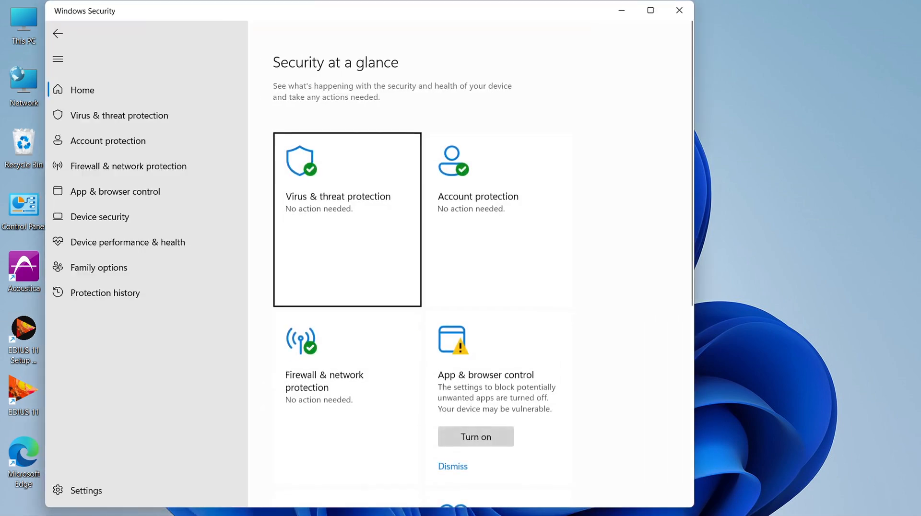
# Step: In Windows Security, turn on App & browser control protection and open the Microsoft Defender Antivirus exclusions list
pyautogui.click(476, 437)
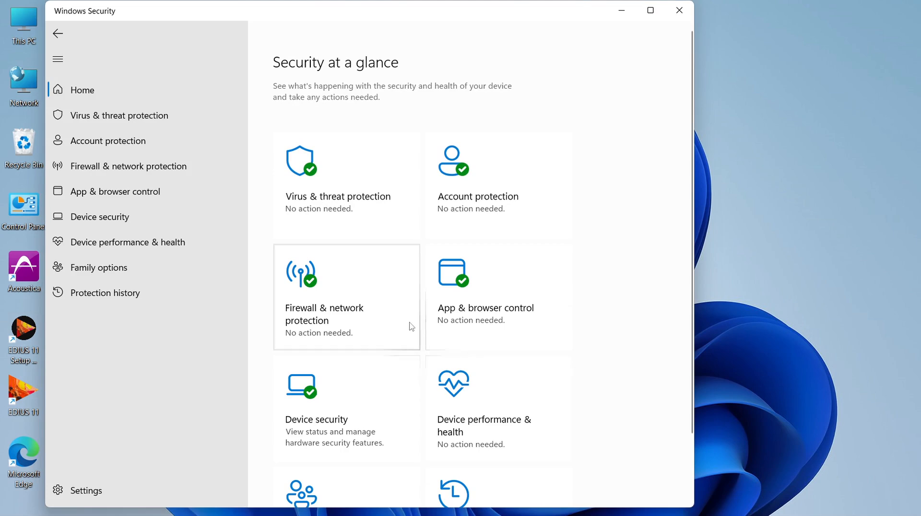
pyautogui.click(317, 208)
pyautogui.scroll(-1, 317, 211)
pyautogui.click(319, 402)
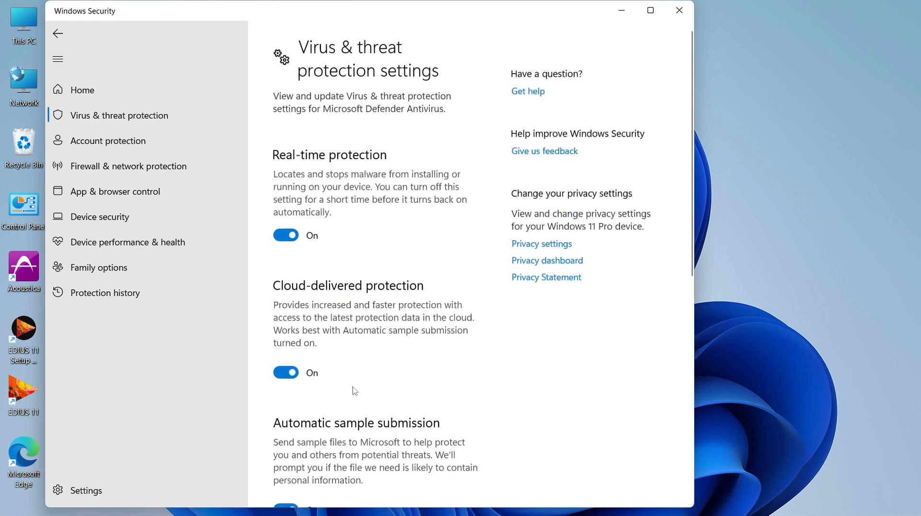
pyautogui.scroll(-7, 355, 389)
pyautogui.scroll(-3, 354, 389)
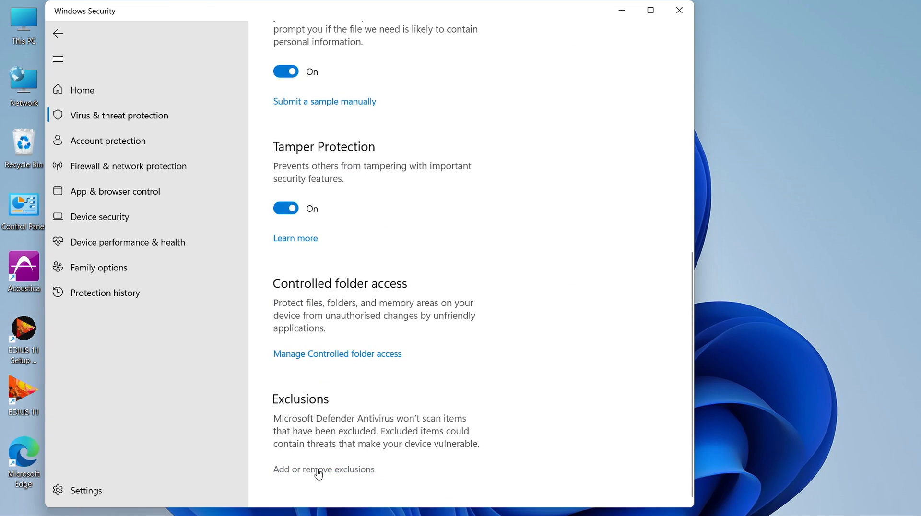
pyautogui.click(319, 470)
# Step: Add the folder C:\Program Files\Grass Valley to the antivirus exclusions
pyautogui.click(354, 158)
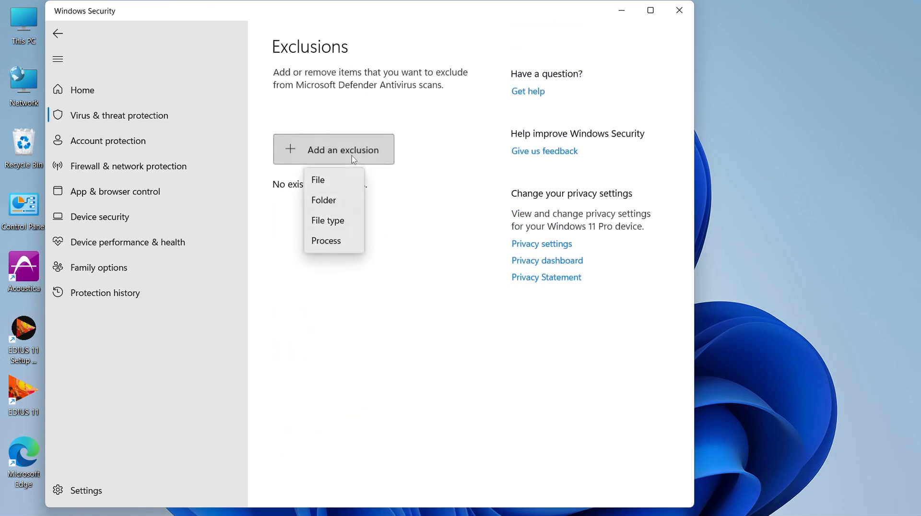
pyautogui.click(326, 201)
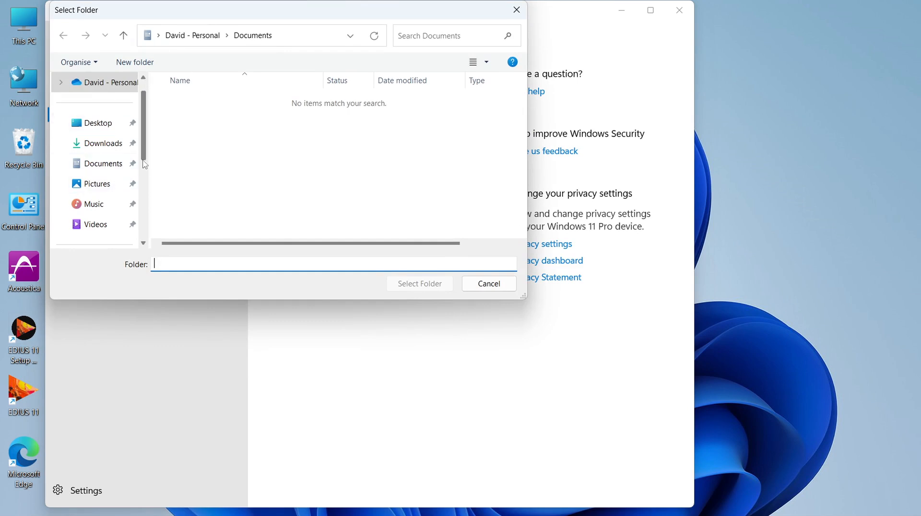
pyautogui.scroll(-4, 144, 163)
pyautogui.scroll(1, 146, 154)
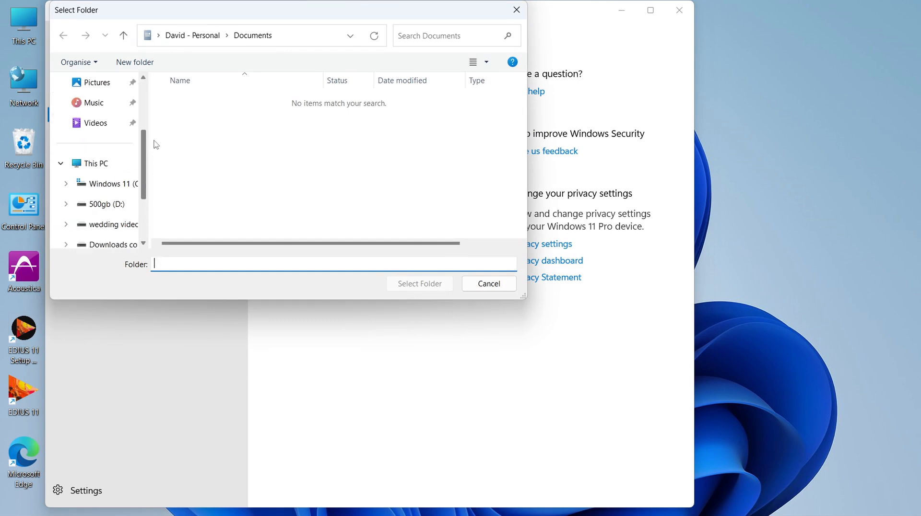
pyautogui.click(113, 184)
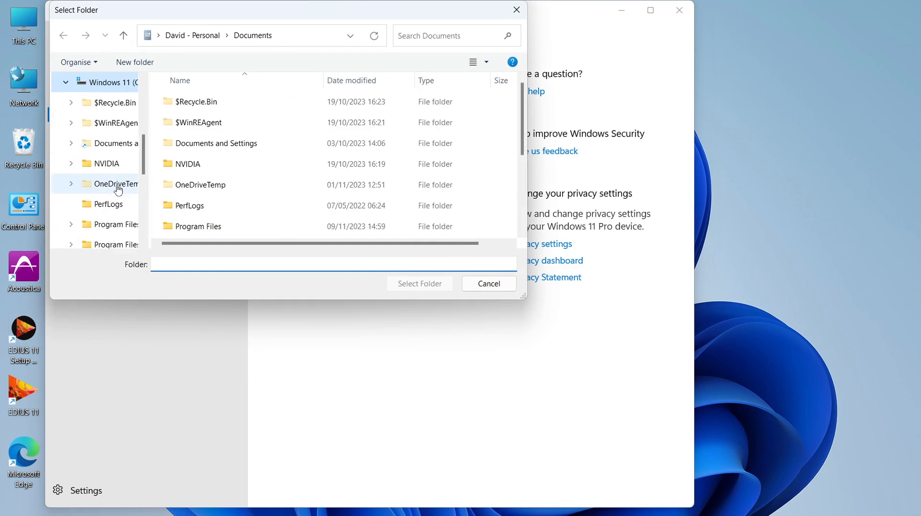
pyautogui.doubleClick(215, 229)
pyautogui.doubleClick(206, 184)
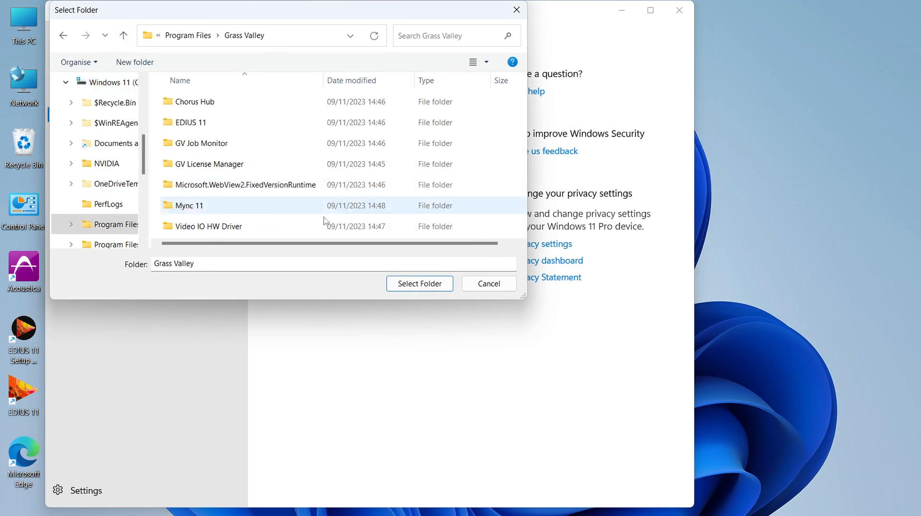
pyautogui.click(405, 284)
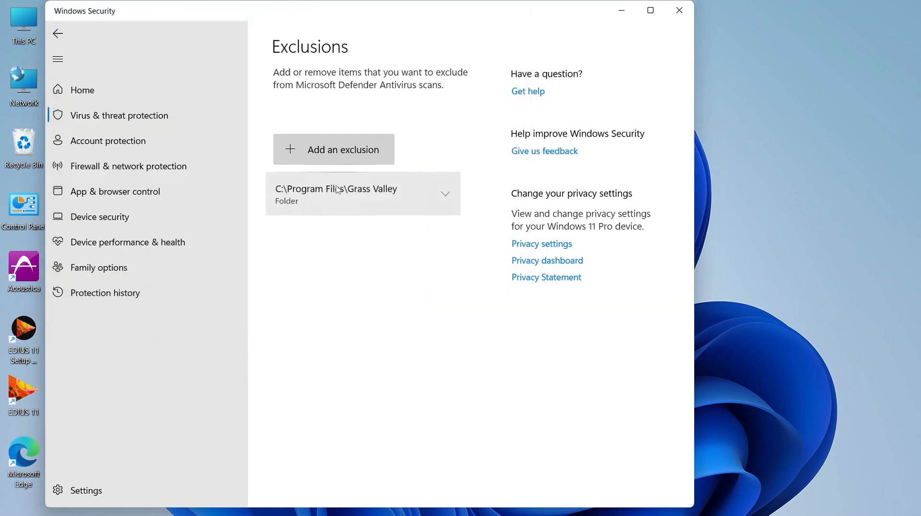
# Step: Add the folder C:\ProgramData\Grass Valley to the antivirus exclusions
pyautogui.click(346, 150)
pyautogui.click(341, 201)
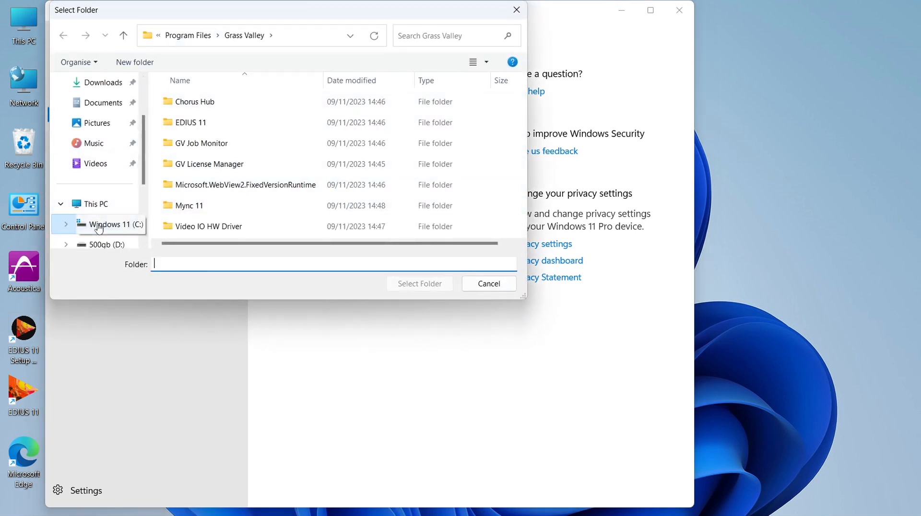
pyautogui.click(99, 226)
pyautogui.scroll(-1, 218, 207)
pyautogui.doubleClick(240, 207)
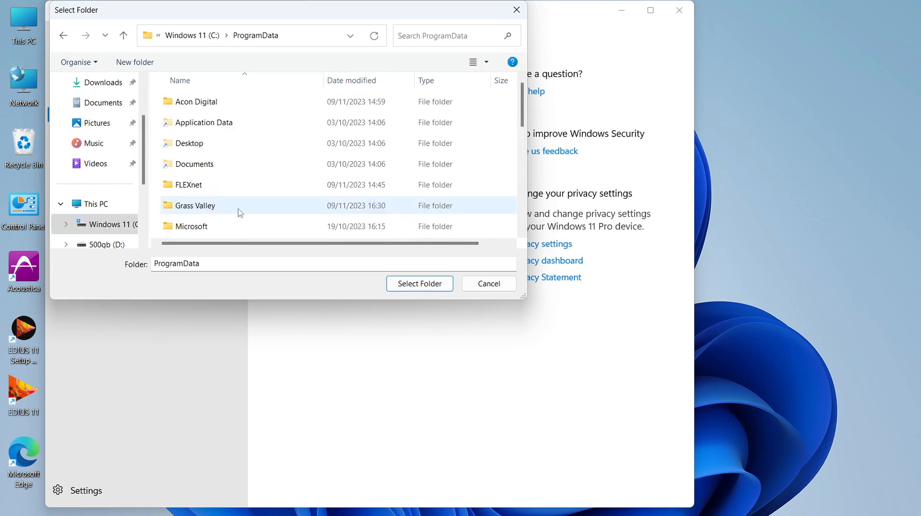
pyautogui.doubleClick(230, 205)
pyautogui.click(422, 285)
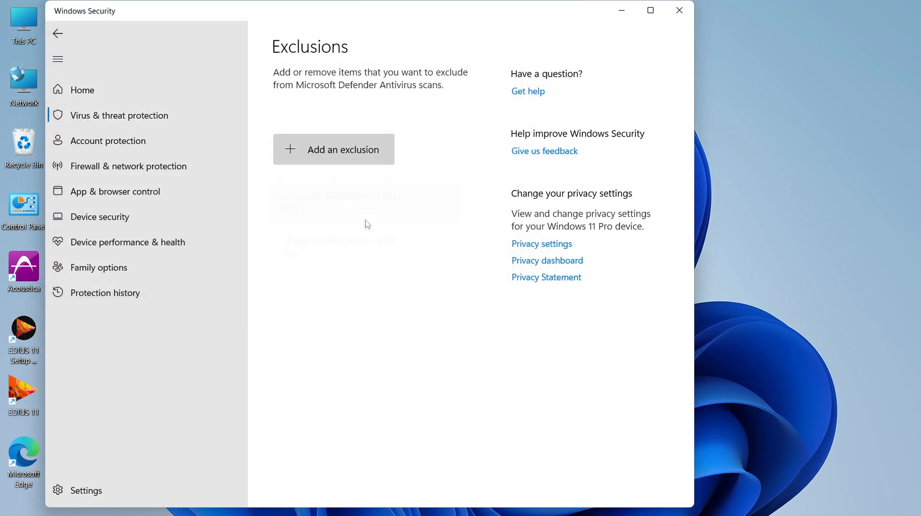
# Step: Add the folder C:\VisTitle to the antivirus exclusions
pyautogui.click(336, 150)
pyautogui.click(318, 255)
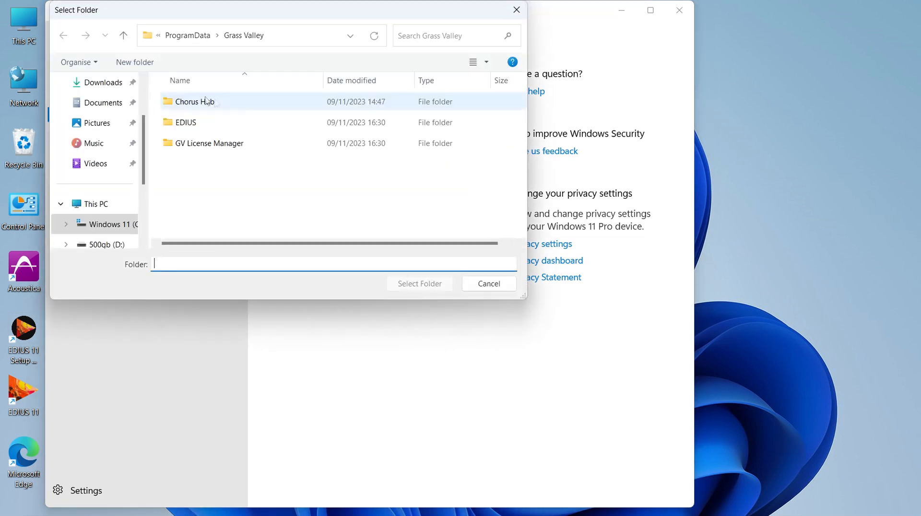
pyautogui.click(174, 38)
pyautogui.click(192, 38)
pyautogui.scroll(-2, 279, 180)
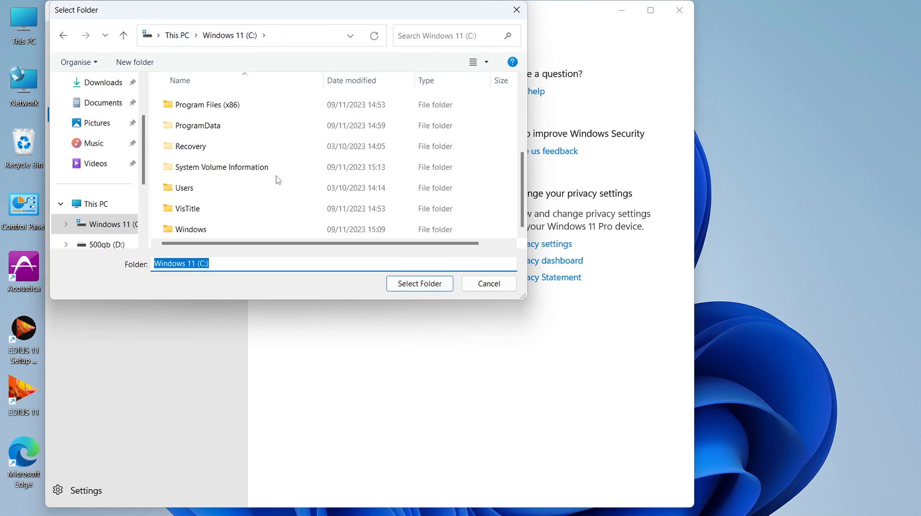
pyautogui.doubleClick(192, 213)
pyautogui.click(418, 284)
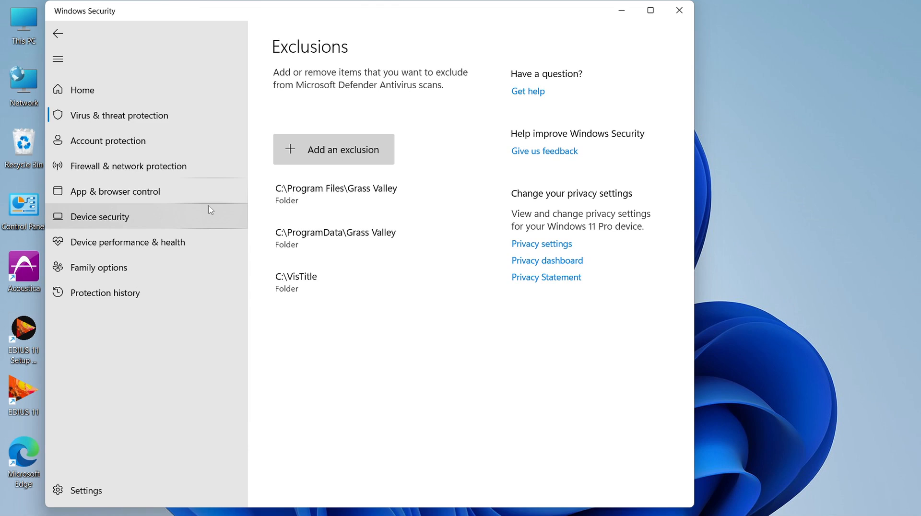
# Step: Open the list of apps allowed through Windows Defender Firewall and unlock its settings for changes
pyautogui.click(164, 175)
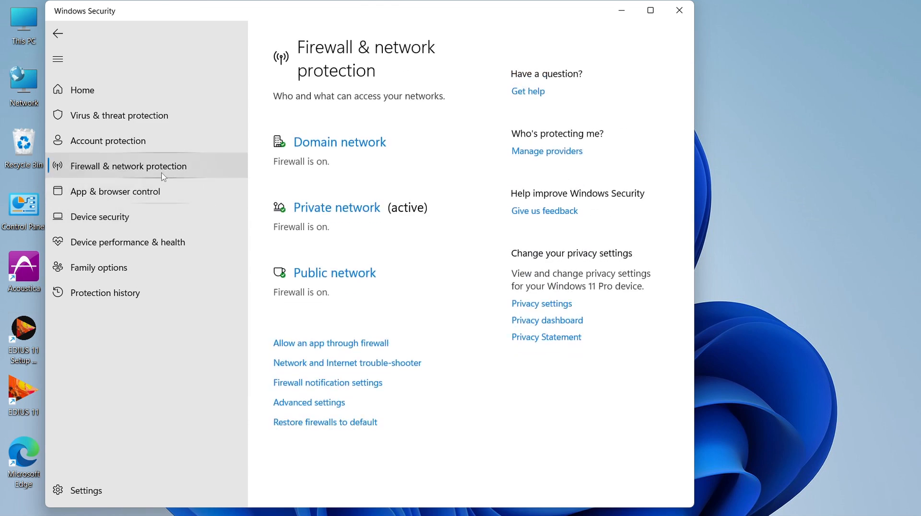
pyautogui.click(363, 349)
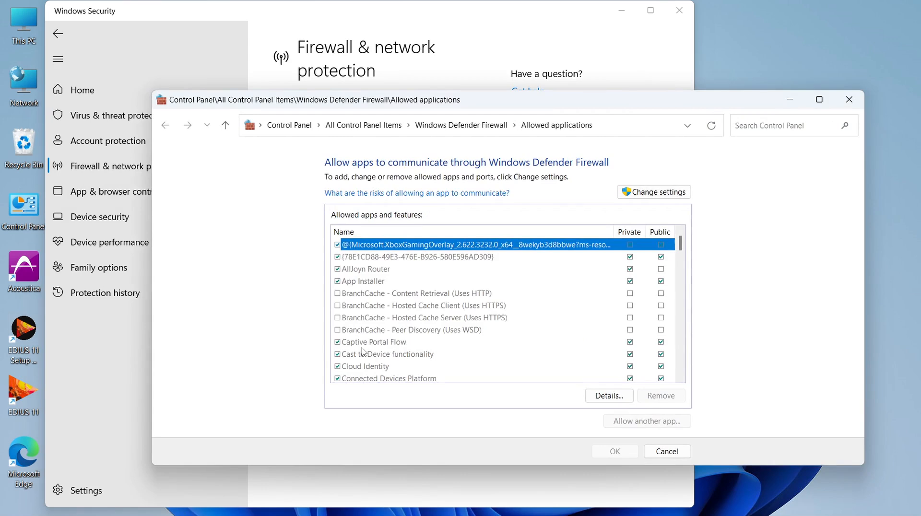
pyautogui.click(652, 192)
# Step: Allow the EDIUS application from C:\Program Files\Grass Valley\EDIUS 11 through the firewall
pyautogui.click(645, 422)
pyautogui.click(594, 346)
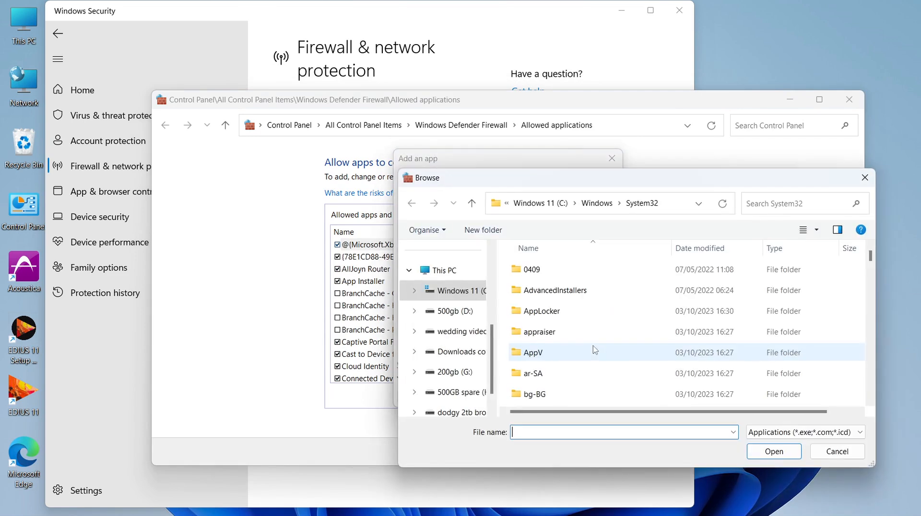
pyautogui.click(451, 292)
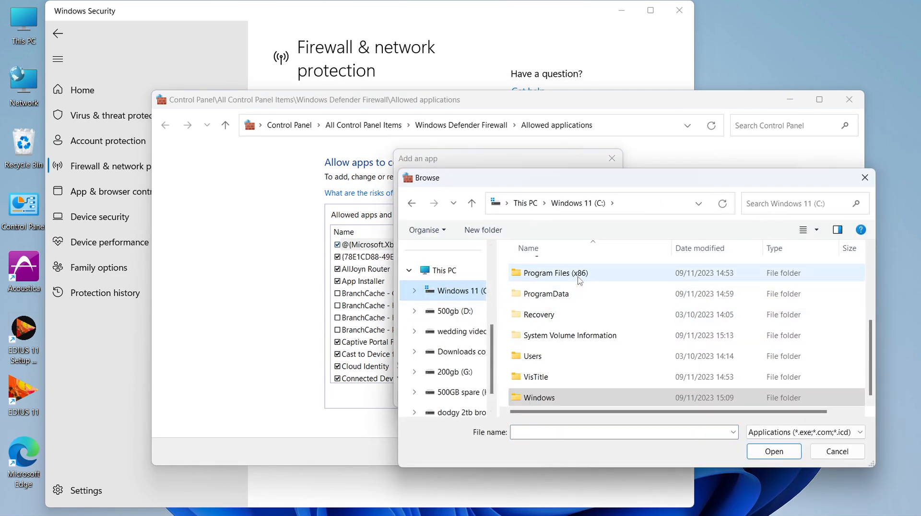
pyautogui.scroll(1, 579, 281)
pyautogui.doubleClick(568, 310)
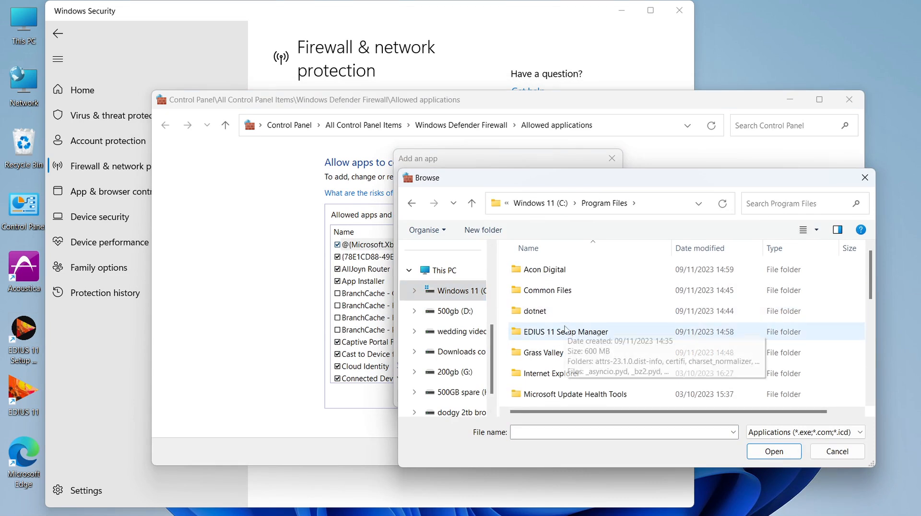
pyautogui.doubleClick(561, 352)
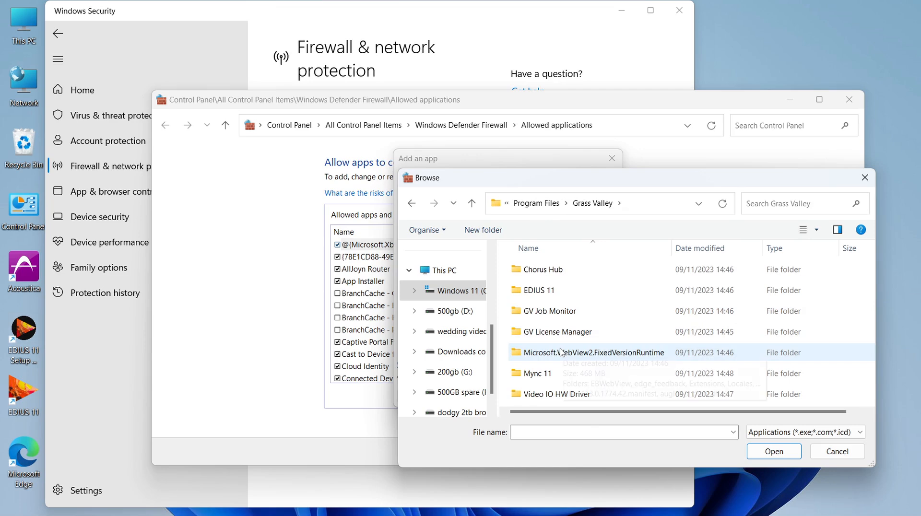
pyautogui.doubleClick(556, 292)
pyautogui.scroll(-5, 580, 309)
pyautogui.click(566, 336)
pyautogui.doubleClick(567, 336)
pyautogui.click(552, 396)
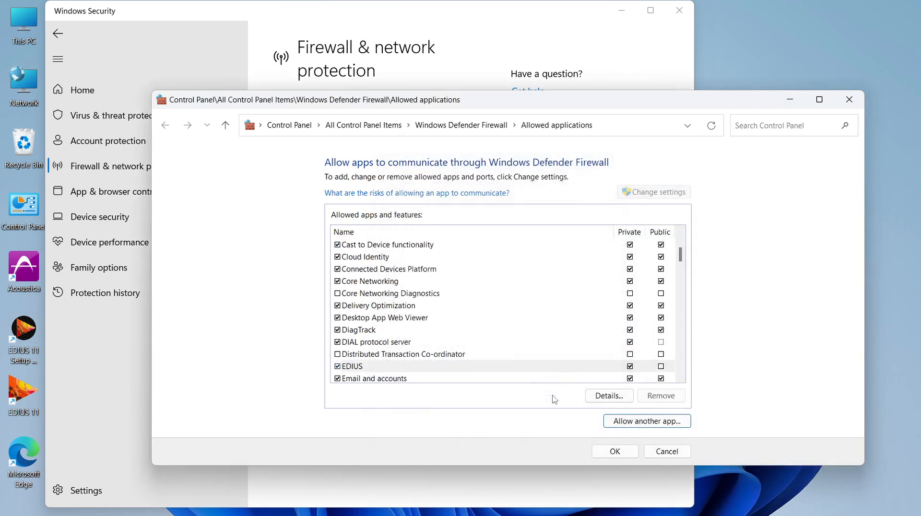
# Step: Allow the DiscBurner application from the EDIUS 11 folder through the firewall
pyautogui.click(639, 420)
pyautogui.click(595, 346)
pyautogui.scroll(-5, 597, 349)
pyautogui.scroll(-1, 597, 348)
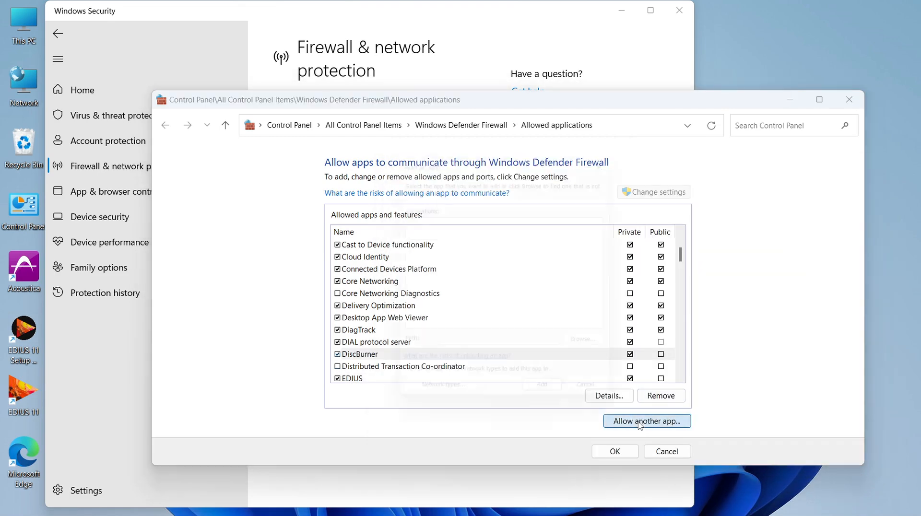
# Step: Allow the GV Render Engine application from the EDIUS 11 folder through the firewall
pyautogui.click(655, 423)
pyautogui.click(596, 347)
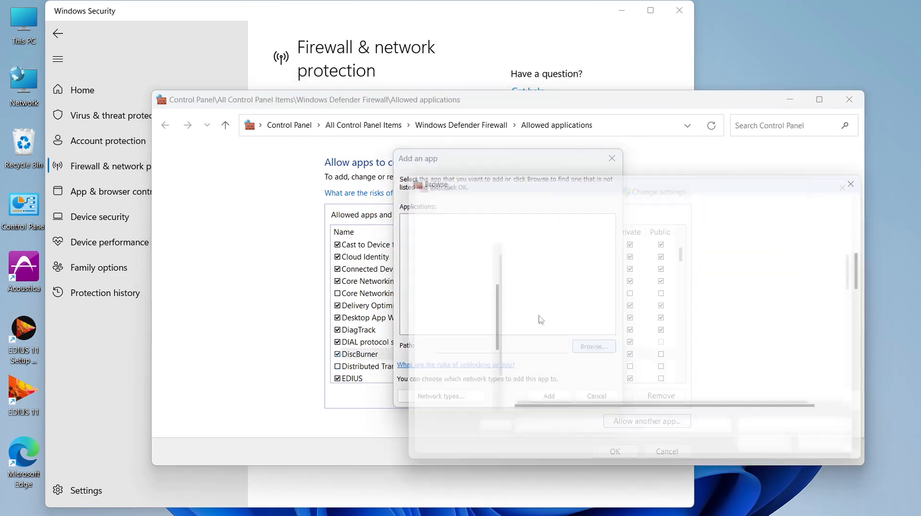
pyautogui.scroll(-2, 539, 318)
pyautogui.doubleClick(539, 376)
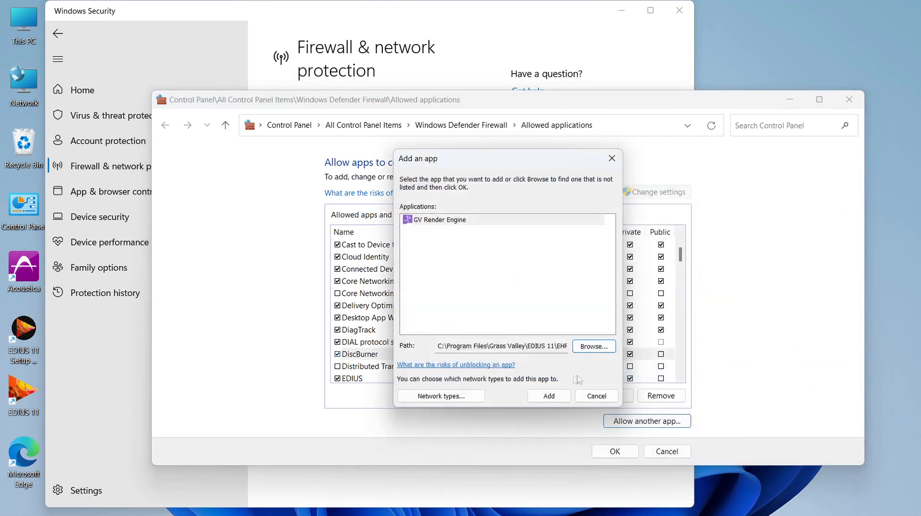
pyautogui.click(549, 396)
# Step: Allow EHRenderWorker.exe, the EDIUS Rendering Engine, from the EDIUS 11 folder through the firewall
pyautogui.click(647, 421)
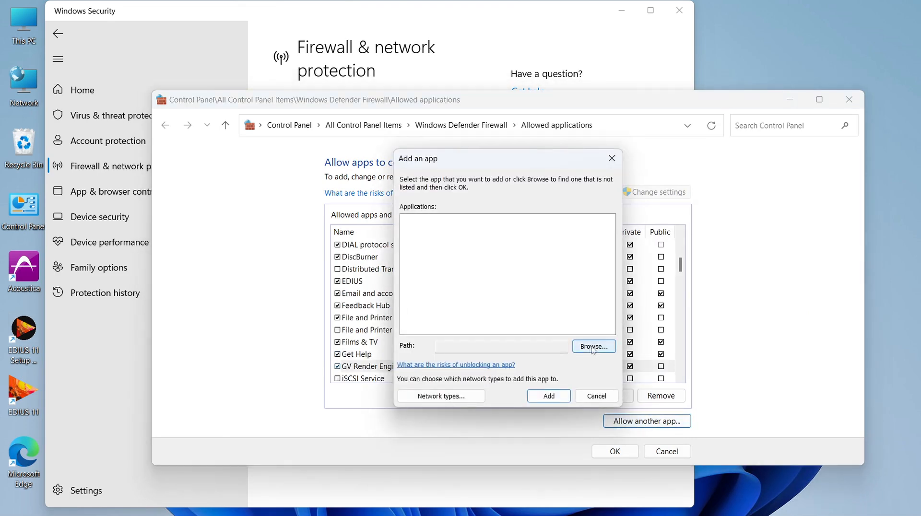
pyautogui.click(594, 347)
pyautogui.scroll(-5, 582, 320)
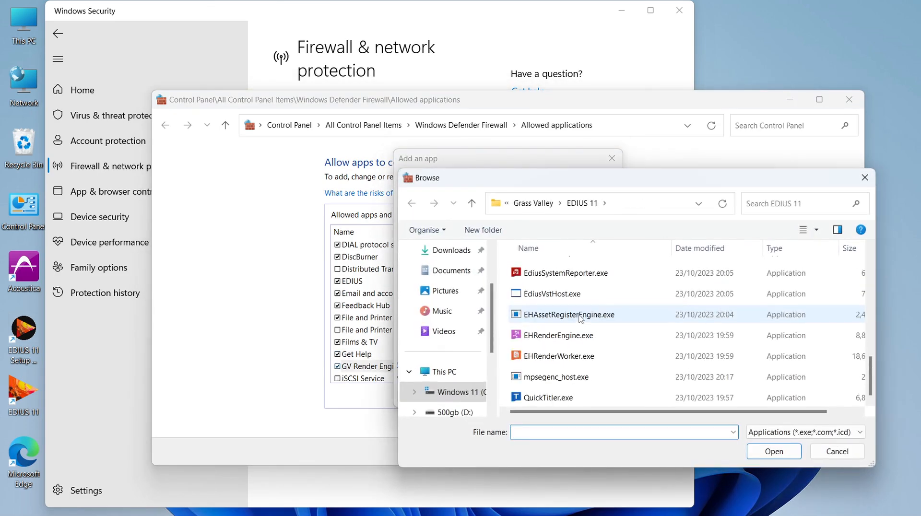
pyautogui.doubleClick(578, 363)
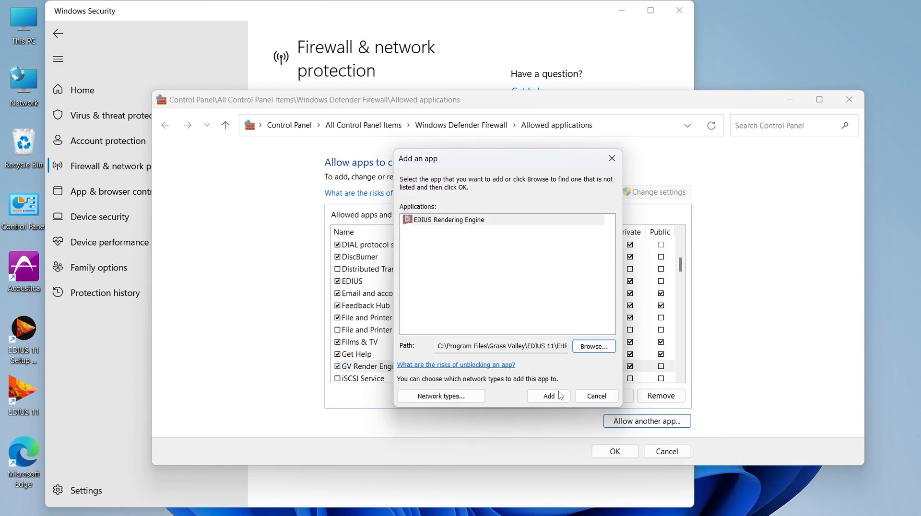
pyautogui.click(559, 395)
# Step: Allow EHRenderService.exe from the Grass Valley\Chorus Hub\EH Render Service folder through the firewall
pyautogui.click(634, 422)
pyautogui.click(597, 348)
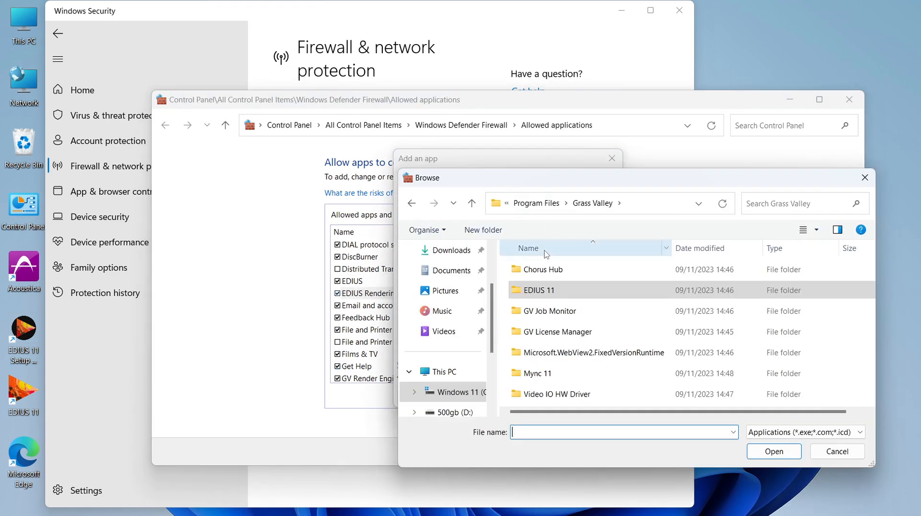
pyautogui.doubleClick(532, 269)
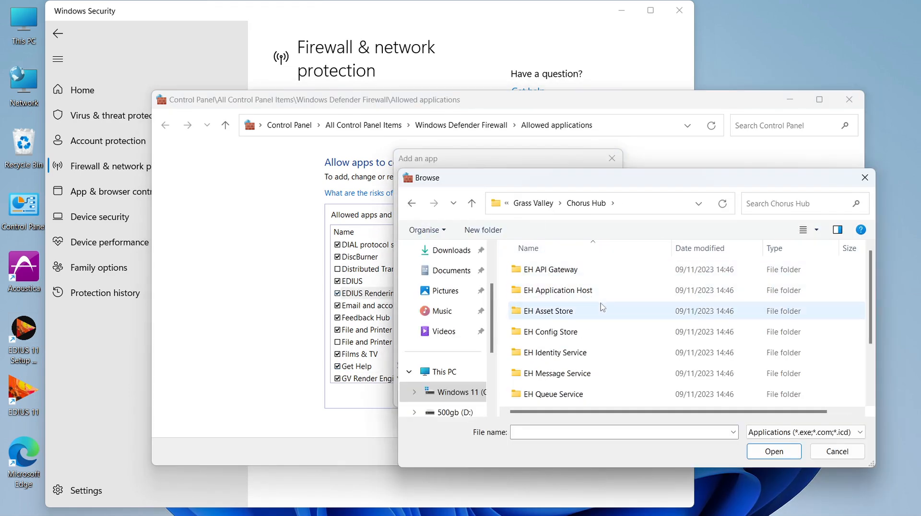
pyautogui.click(582, 395)
pyautogui.scroll(-2, 571, 365)
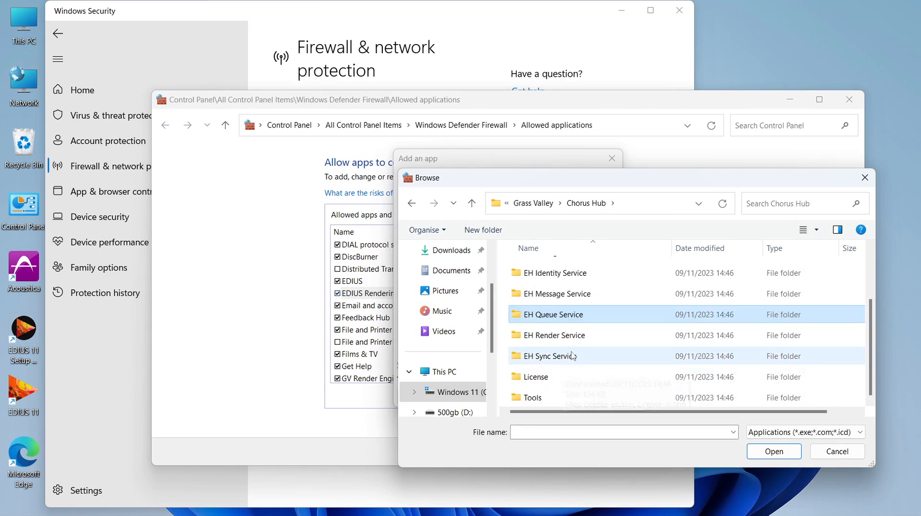
pyautogui.doubleClick(556, 335)
pyautogui.doubleClick(576, 352)
pyautogui.click(548, 396)
# Step: Allow EHRenderServiceHost.exe from the EH Render Service folder through the firewall
pyautogui.click(623, 420)
pyautogui.click(594, 346)
pyautogui.click(552, 373)
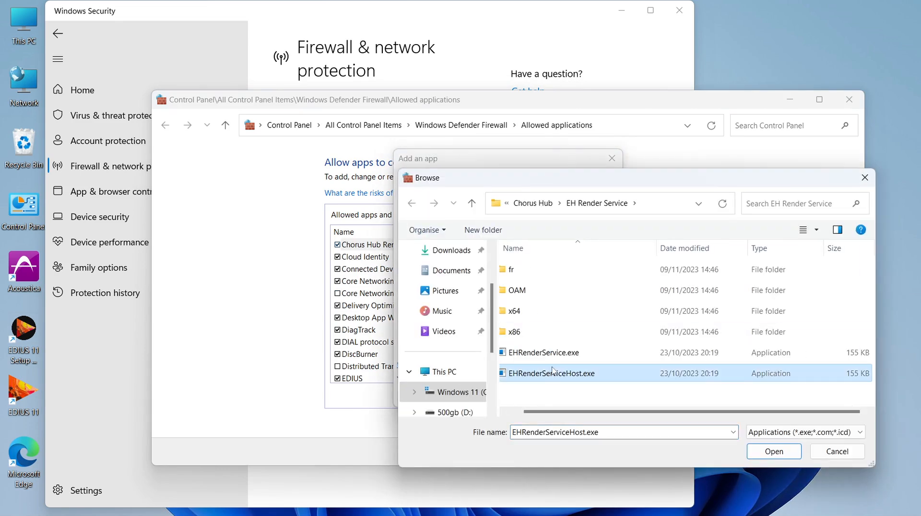
pyautogui.click(754, 451)
pyautogui.click(549, 396)
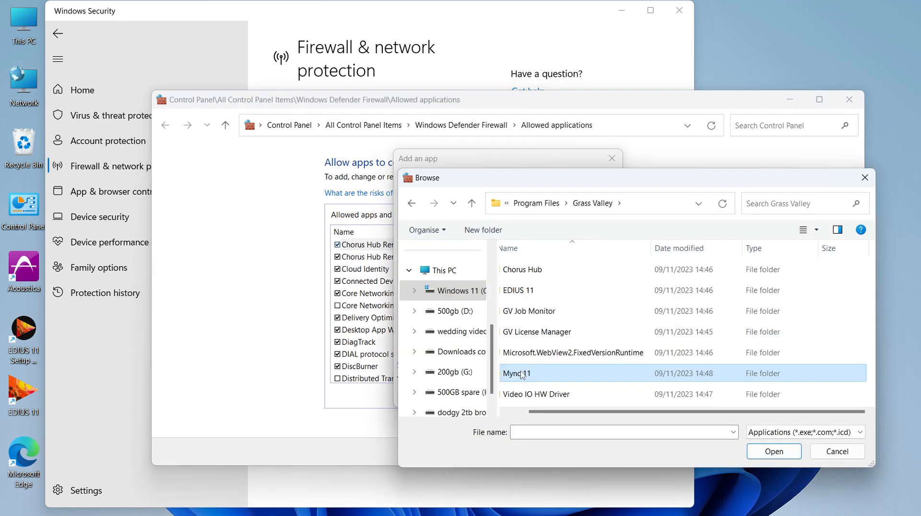
# Step: Allow Mync.exe from the Grass Valley\Mync 11 folder through the firewall, then save the allowed apps and close Windows Security
pyautogui.doubleClick(522, 375)
pyautogui.scroll(-5, 595, 383)
pyautogui.click(582, 397)
pyautogui.scroll(-1, 582, 399)
pyautogui.click(562, 399)
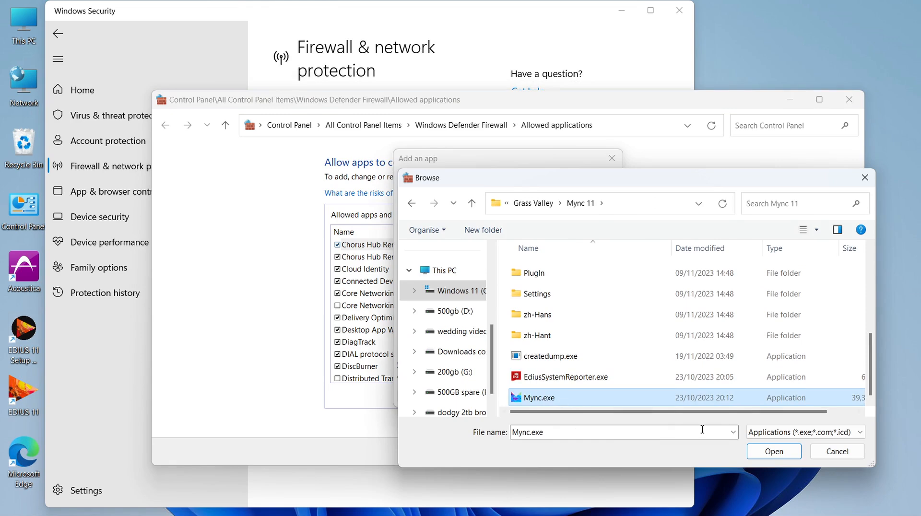
pyautogui.click(762, 447)
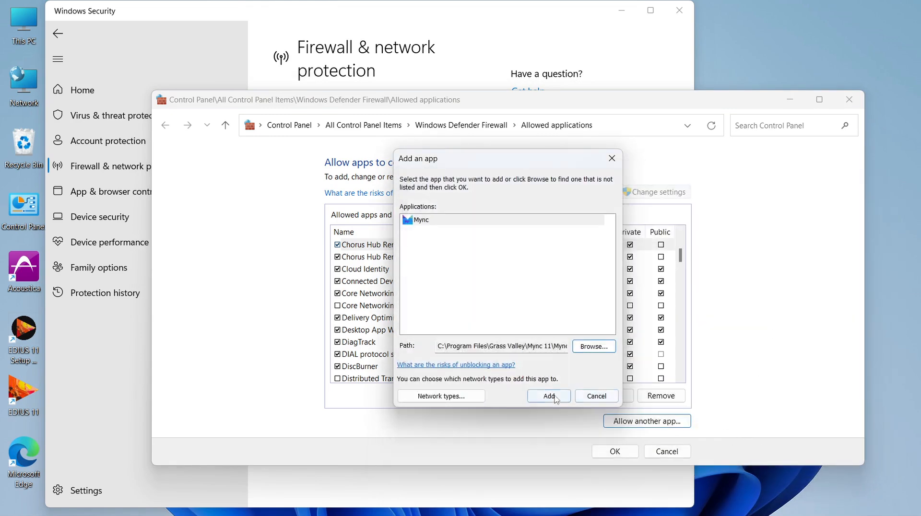
pyautogui.click(552, 398)
pyautogui.click(614, 451)
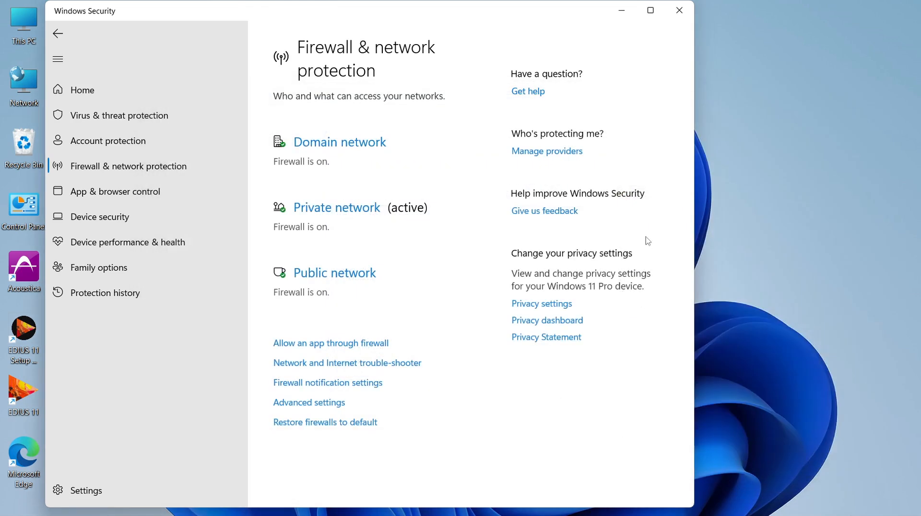
pyautogui.click(677, 14)
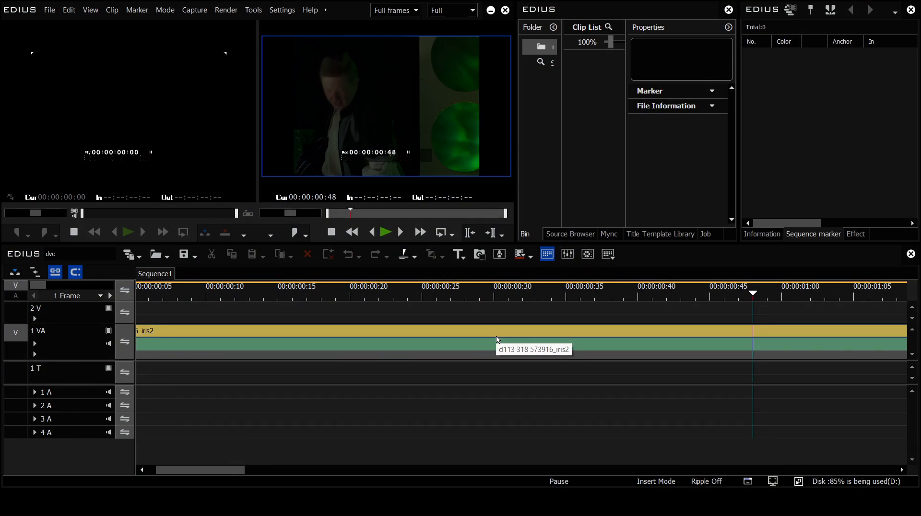
# Step: Switch to EDIUS and view the title creation options with the timeline cursor at 00:00:00:26
pyautogui.click(463, 251)
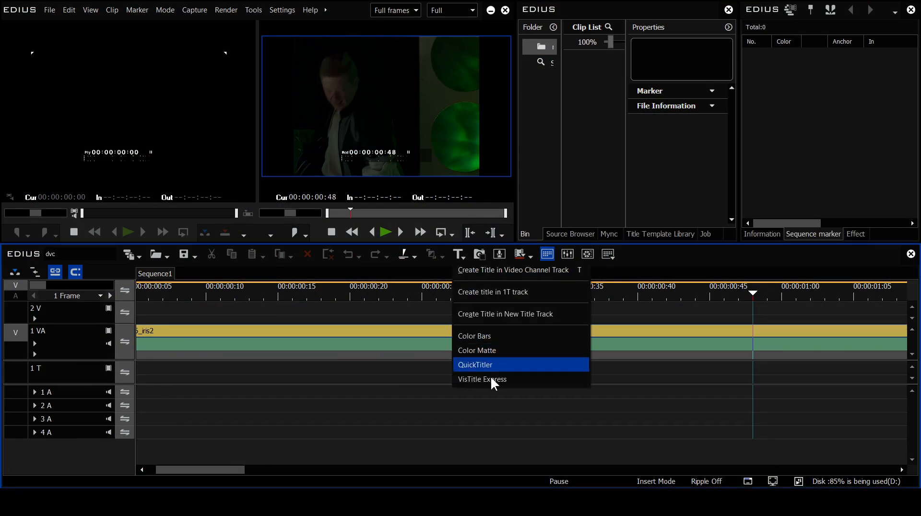
pyautogui.click(435, 287)
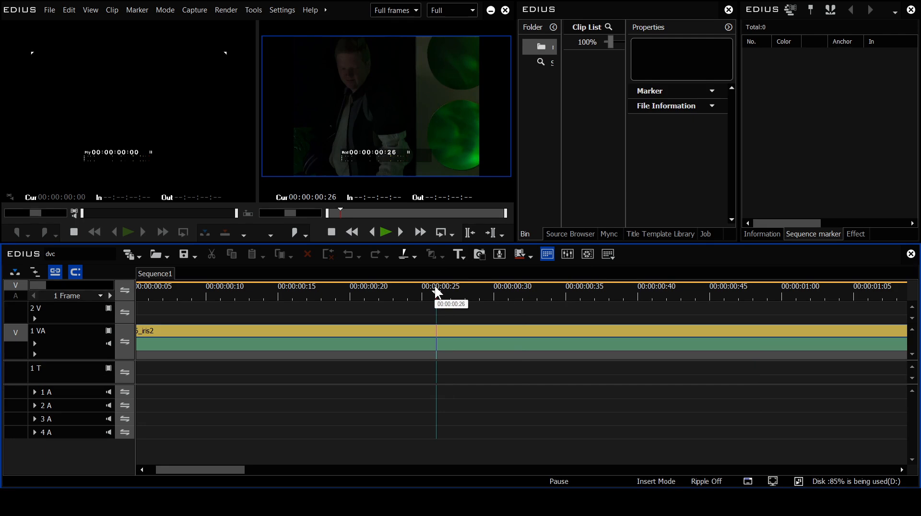
pyautogui.click(460, 257)
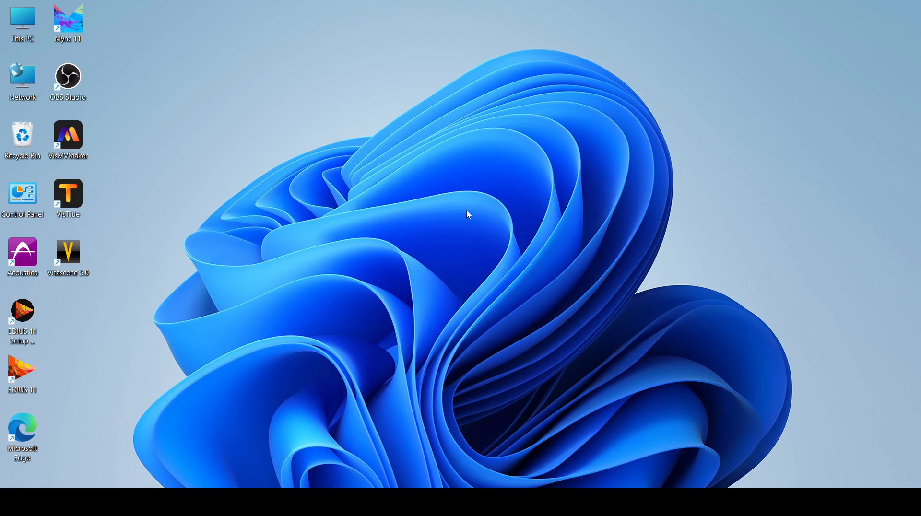
# Step: Switch to the Windows display settings from the desktop and open the Graphics page
pyautogui.rightClick(349, 114)
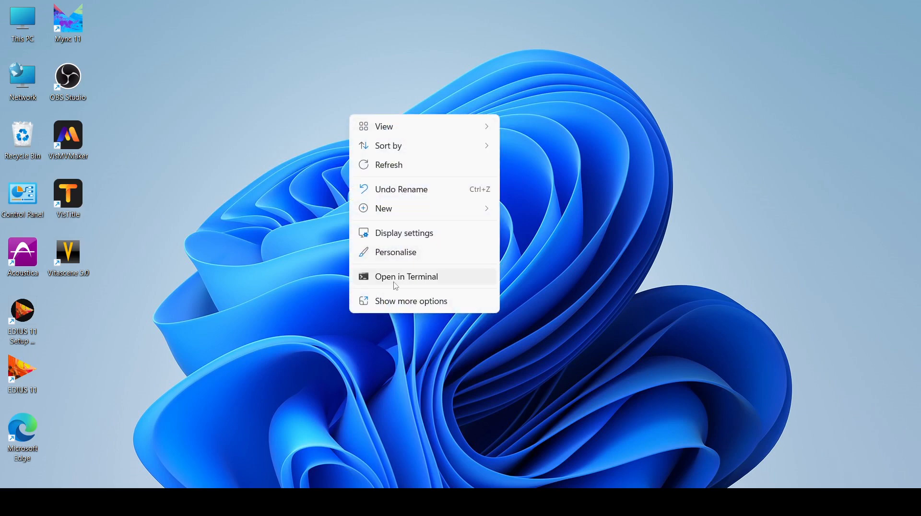
pyautogui.click(403, 234)
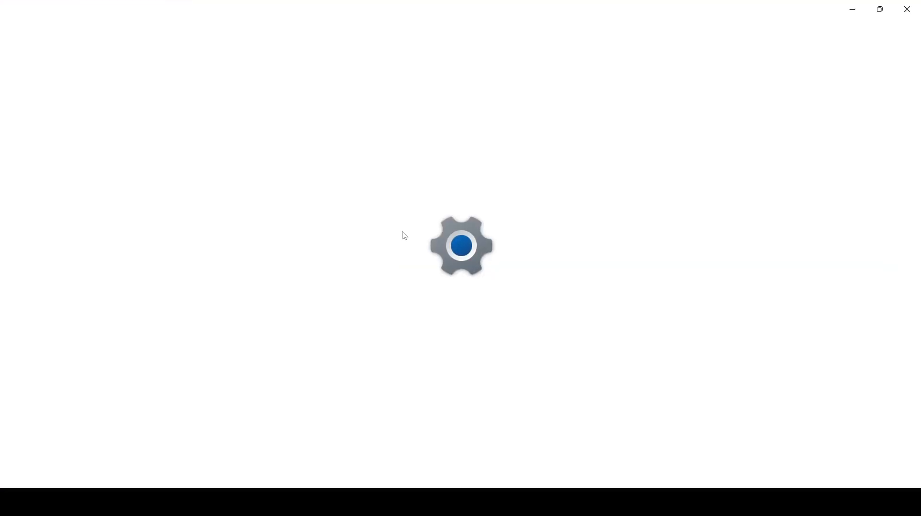
pyautogui.scroll(-6, 331, 263)
pyautogui.scroll(-3, 330, 262)
pyautogui.scroll(-1, 332, 358)
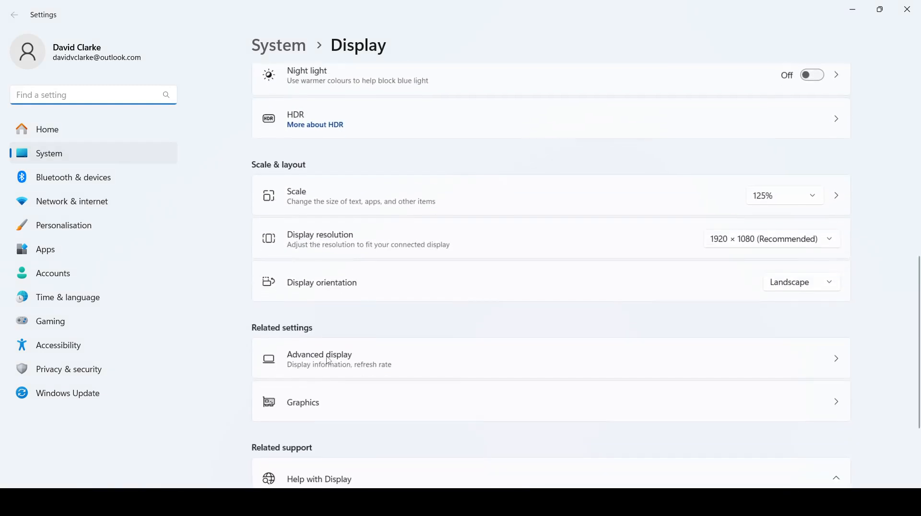
pyautogui.click(289, 403)
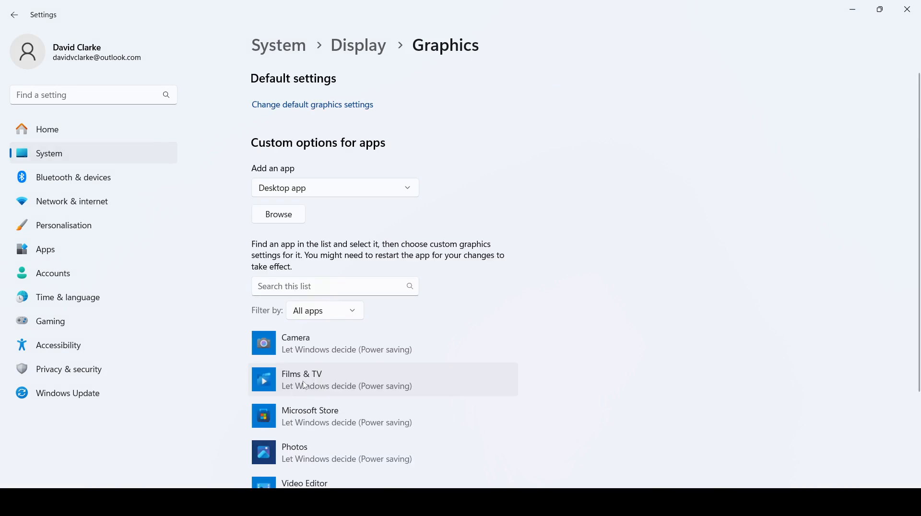
# Step: Add EDIUS.exe from C:\Program Files\Grass Valley\EDIUS 11 as a desktop app with custom graphics options
pyautogui.click(292, 217)
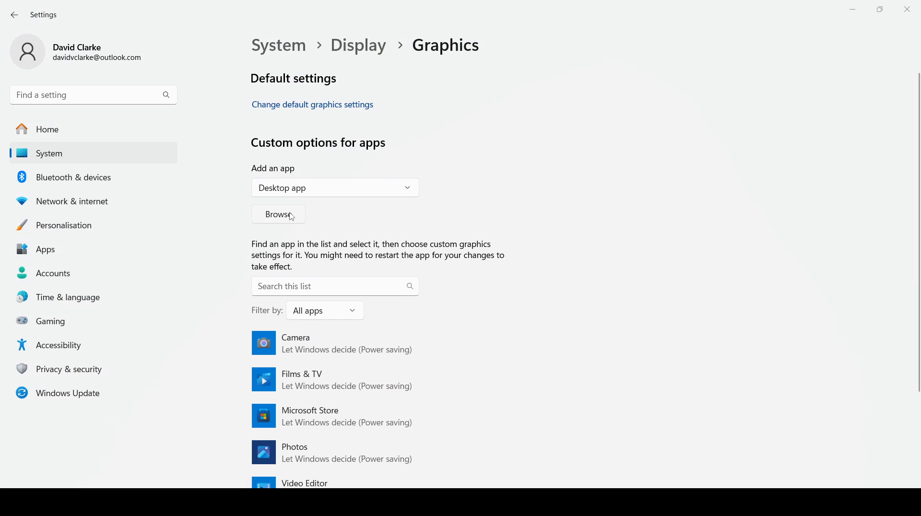
pyautogui.click(292, 217)
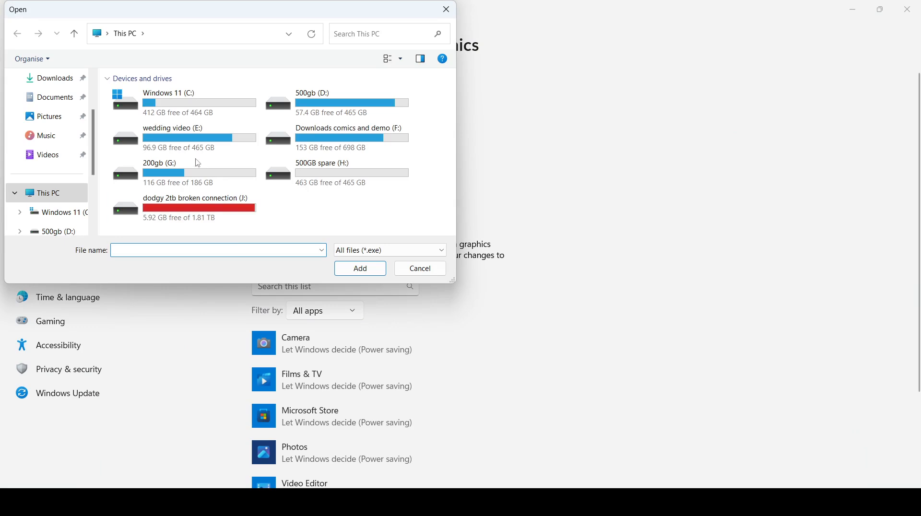
pyautogui.doubleClick(164, 105)
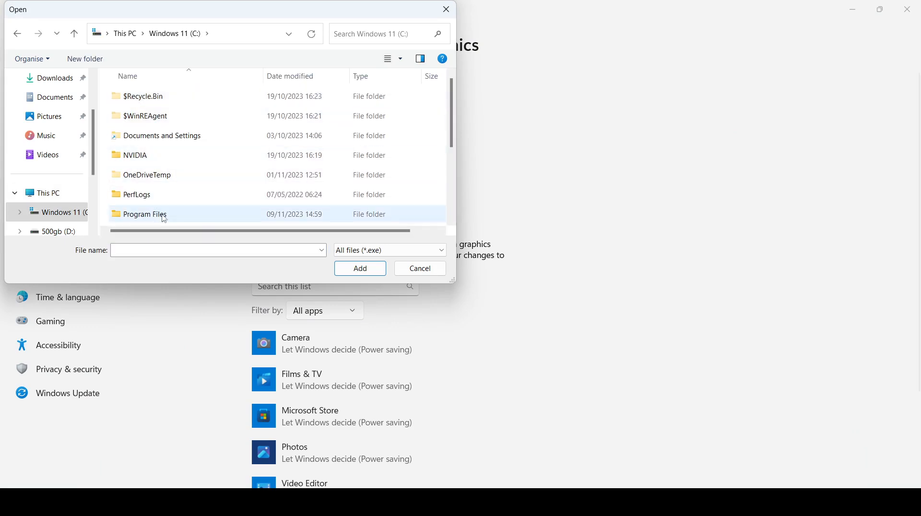
pyautogui.scroll(-1, 165, 211)
pyautogui.doubleClick(173, 166)
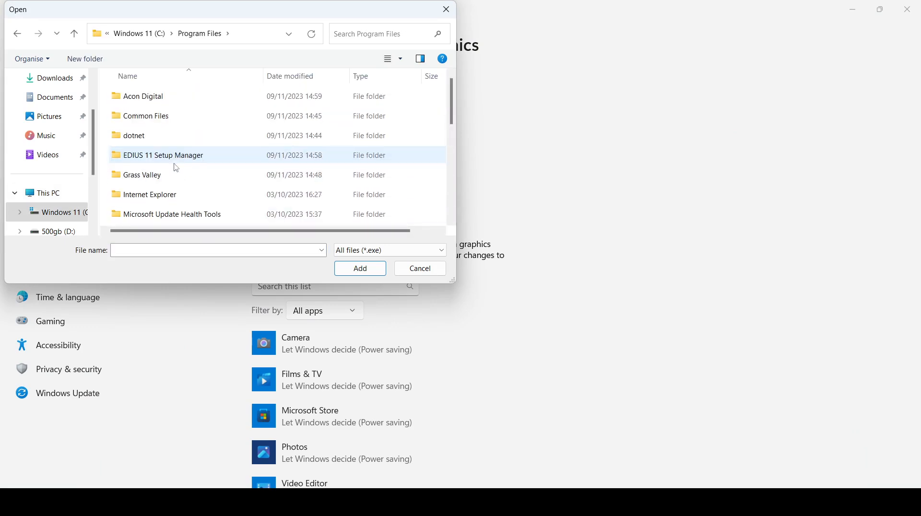
pyautogui.doubleClick(165, 172)
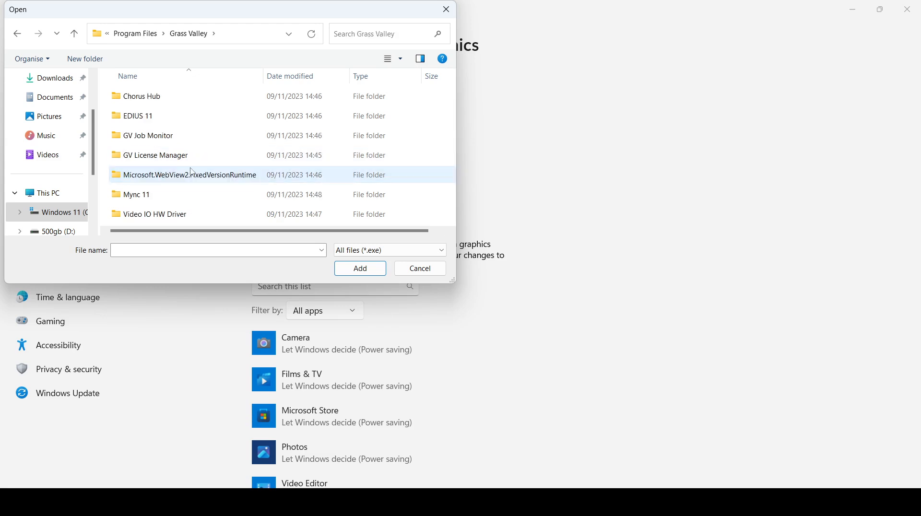
pyautogui.doubleClick(165, 116)
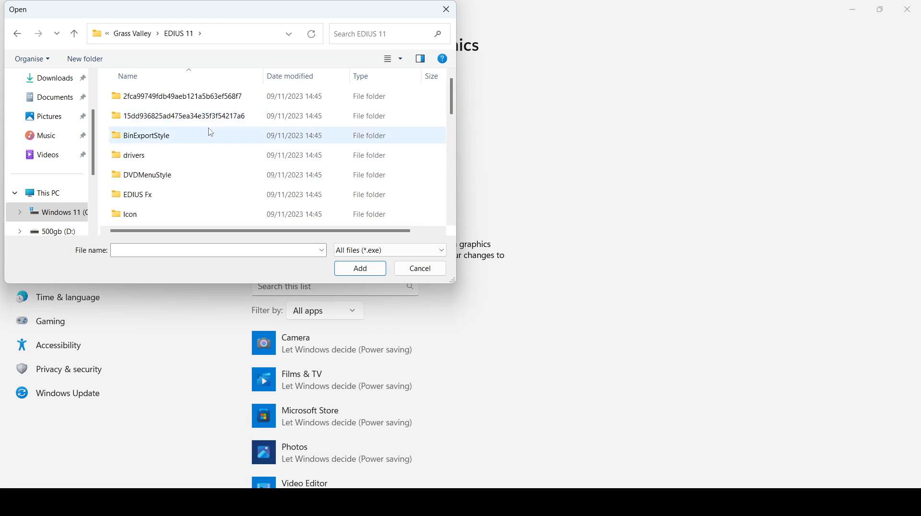
pyautogui.scroll(-5, 209, 134)
pyautogui.click(164, 220)
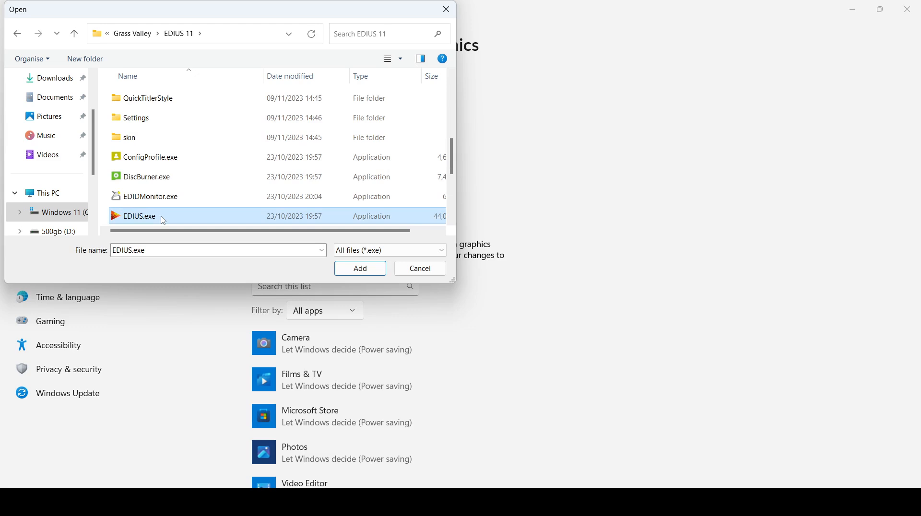
pyautogui.doubleClick(164, 219)
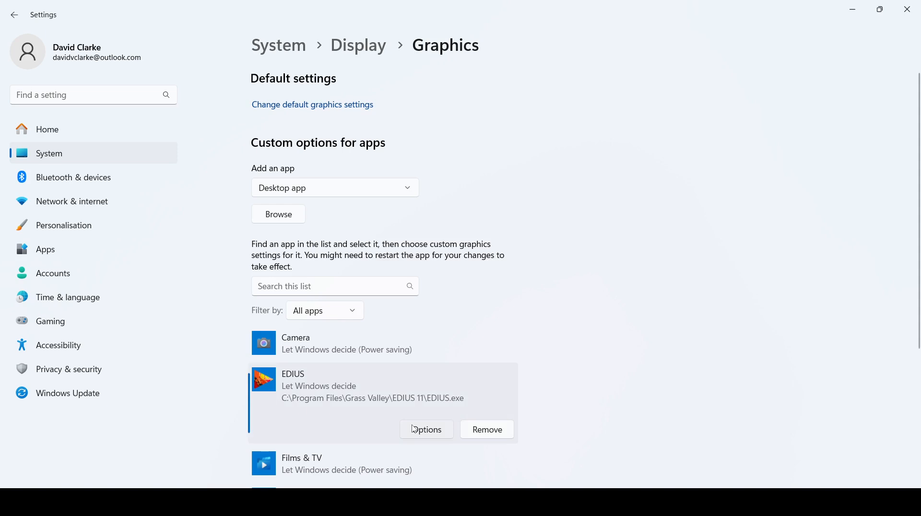
# Step: Set the graphics preference for EDIUS to Power saving on the Intel UHD Graphics 770 and close the settings
pyautogui.click(415, 429)
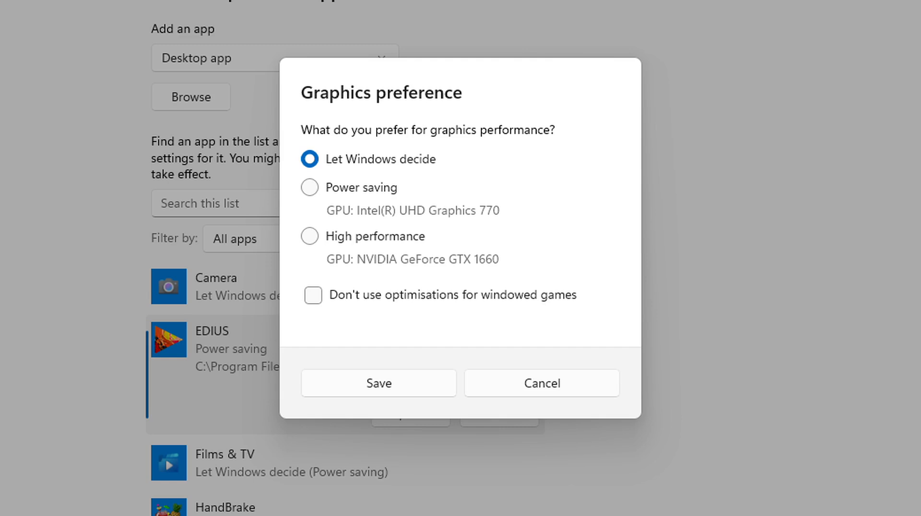
pyautogui.click(310, 188)
pyautogui.click(310, 236)
pyautogui.click(310, 187)
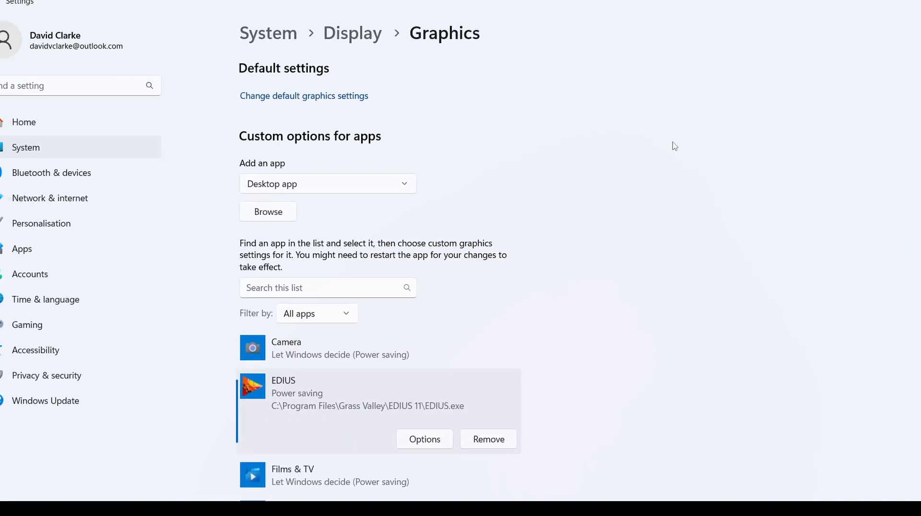
pyautogui.click(906, 4)
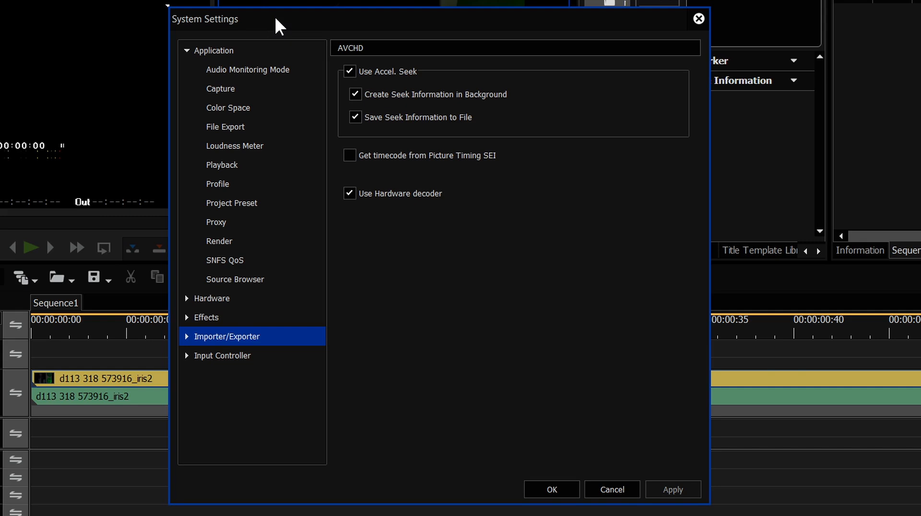
# Step: In the EDIUS System Settings, expand Importer/Exporter and check the hardware decoder options for AVCHD and HEVC
pyautogui.click(211, 50)
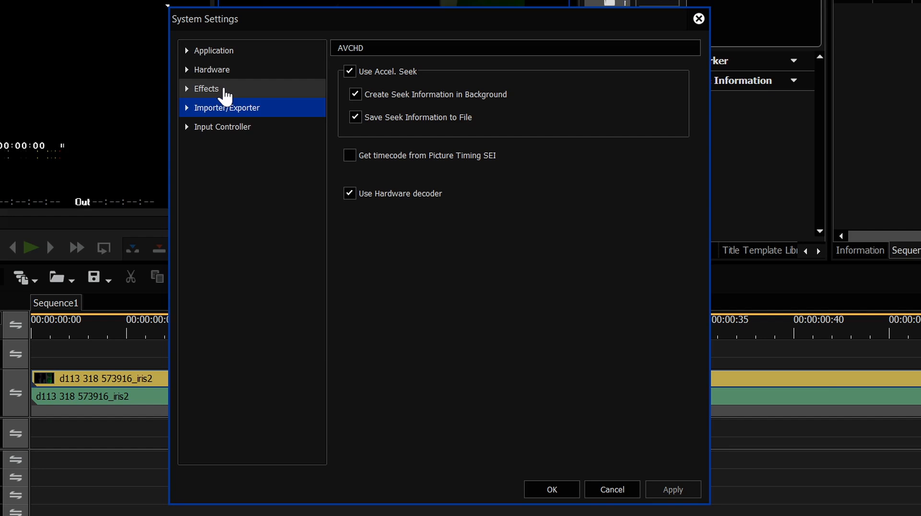
pyautogui.click(186, 110)
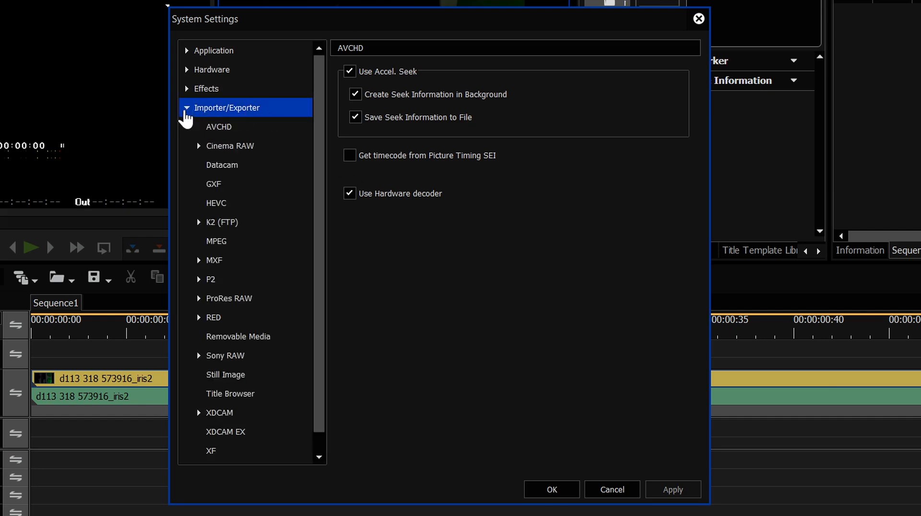
pyautogui.click(218, 129)
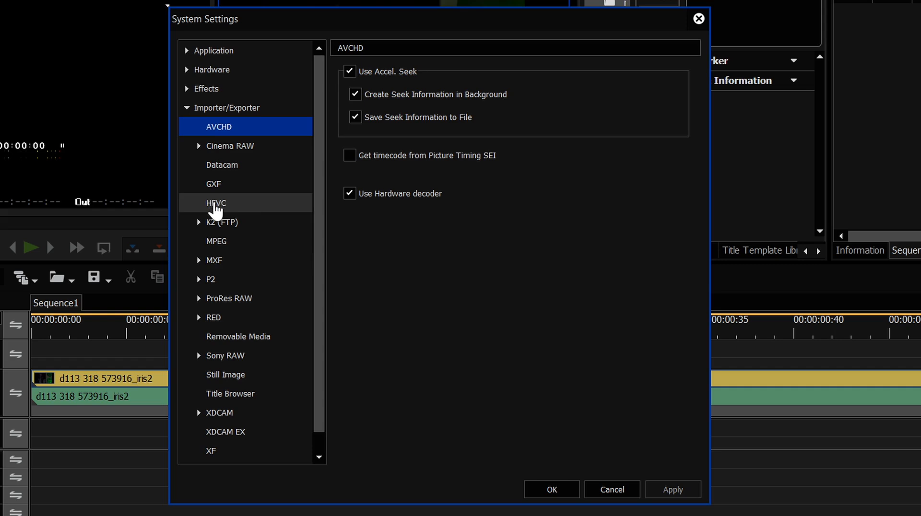
pyautogui.click(217, 205)
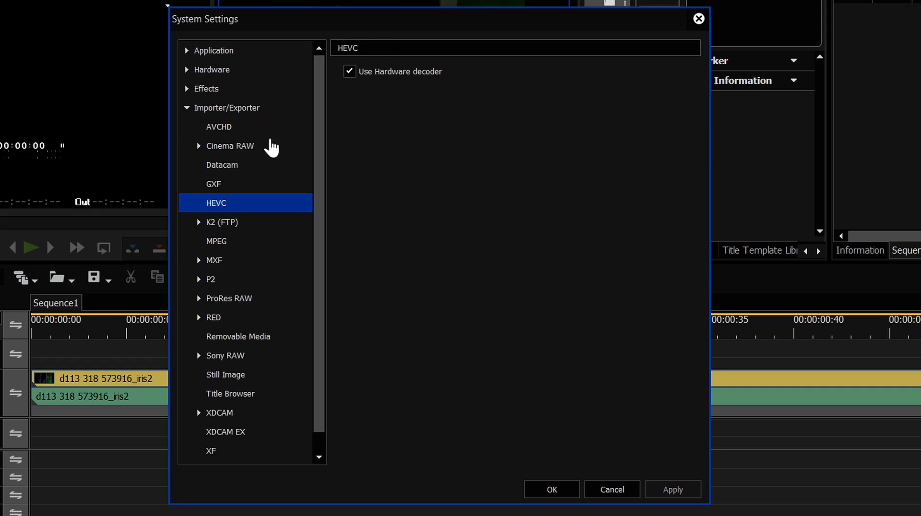
pyautogui.click(209, 128)
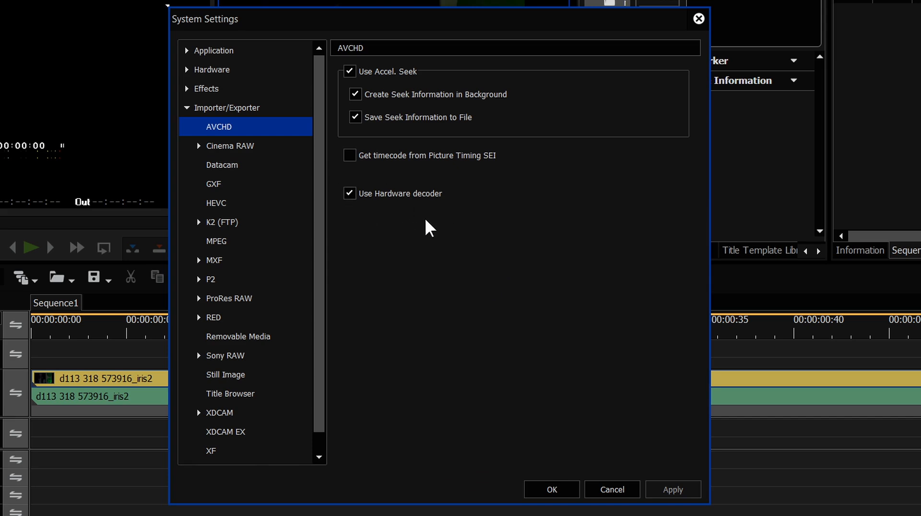
# Step: Turn off the hardware decoder for both AVCHD and HEVC in the importer settings, and apply the changes
pyautogui.click(217, 203)
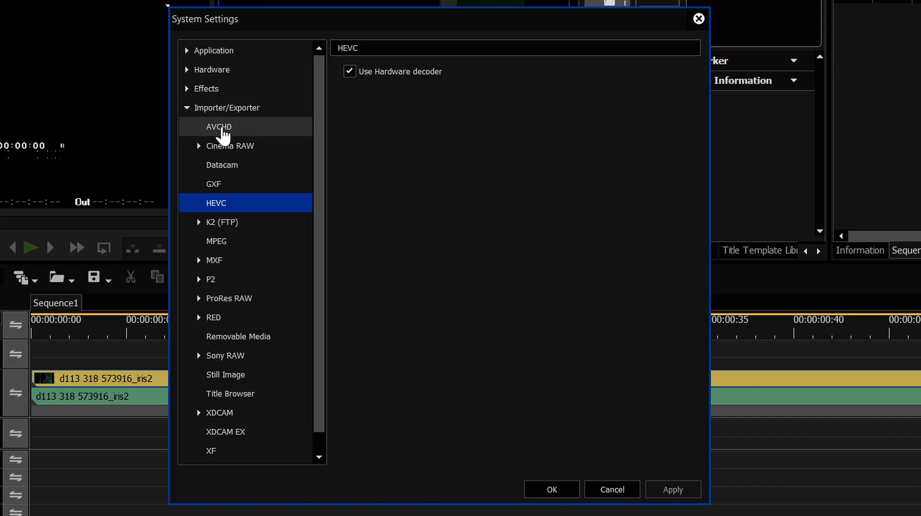
pyautogui.click(220, 129)
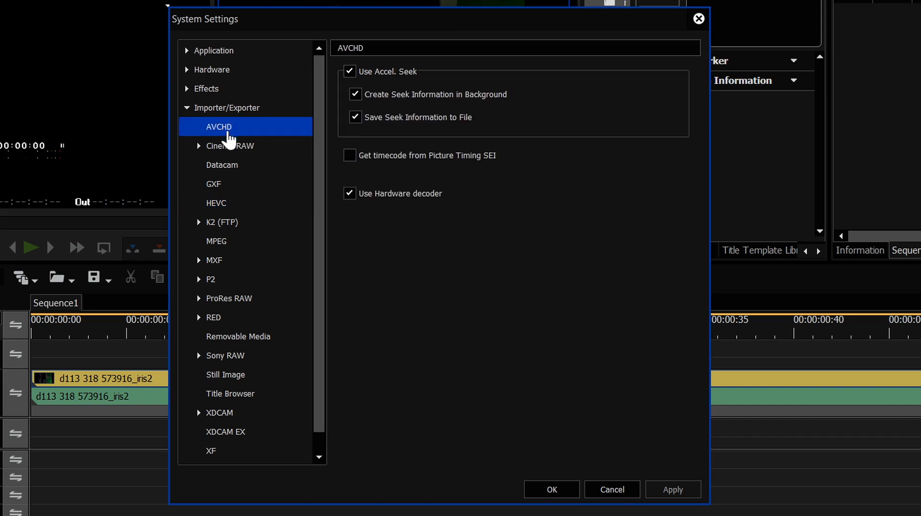
pyautogui.click(346, 194)
pyautogui.click(225, 205)
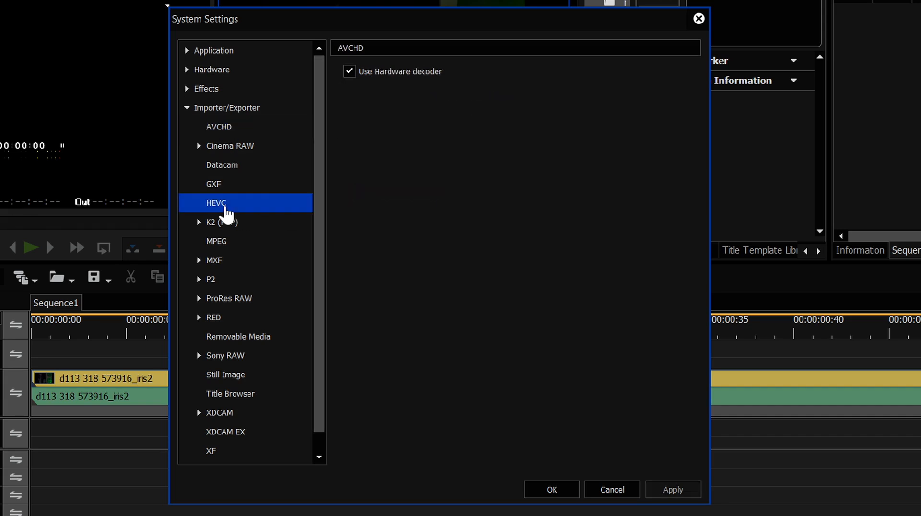
pyautogui.click(349, 72)
pyautogui.click(669, 495)
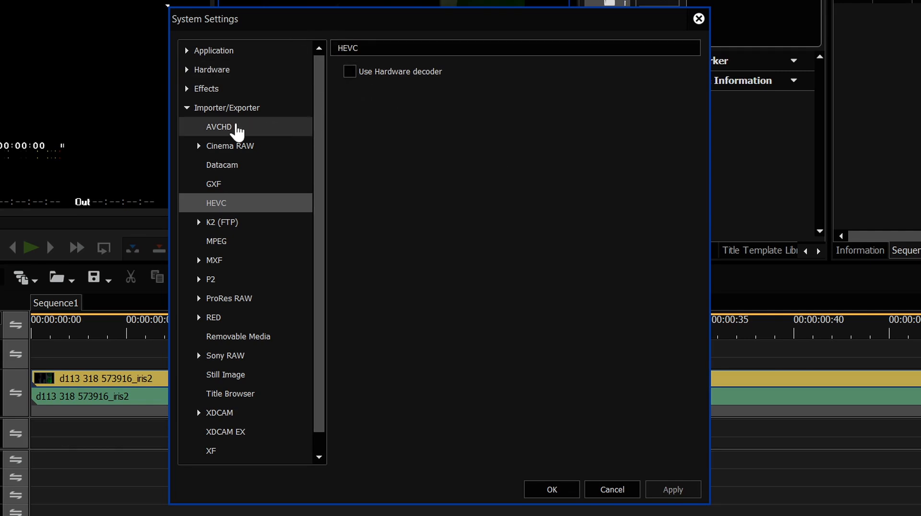
pyautogui.click(236, 127)
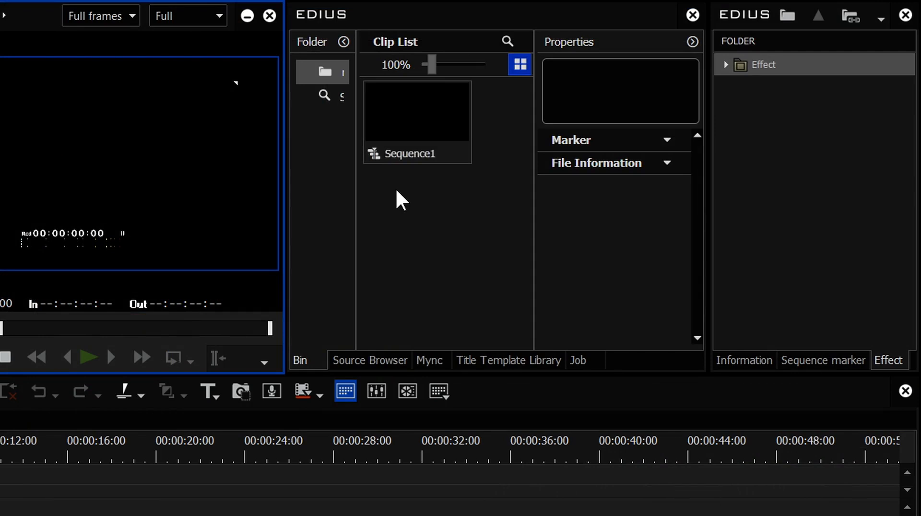
# Step: View the Mync library, return to the bin and widen the bin window by narrowing the preview window
pyautogui.click(427, 361)
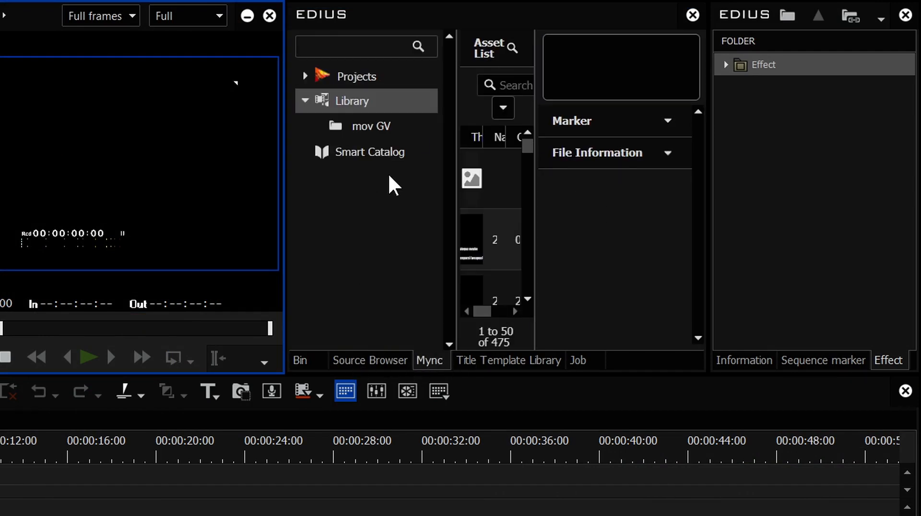
pyautogui.click(302, 360)
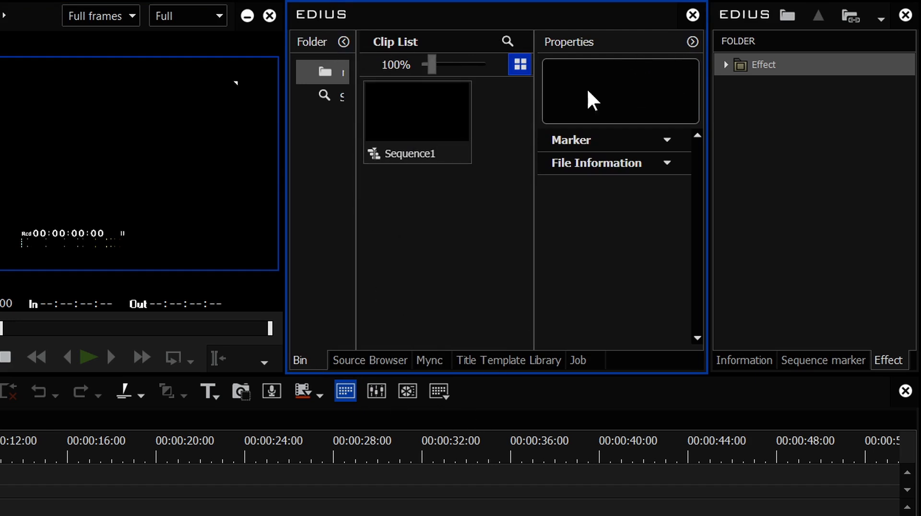
pyautogui.moveTo(354, 94); pyautogui.dragTo(368, 95)
pyautogui.moveTo(284, 107); pyautogui.dragTo(202, 108)
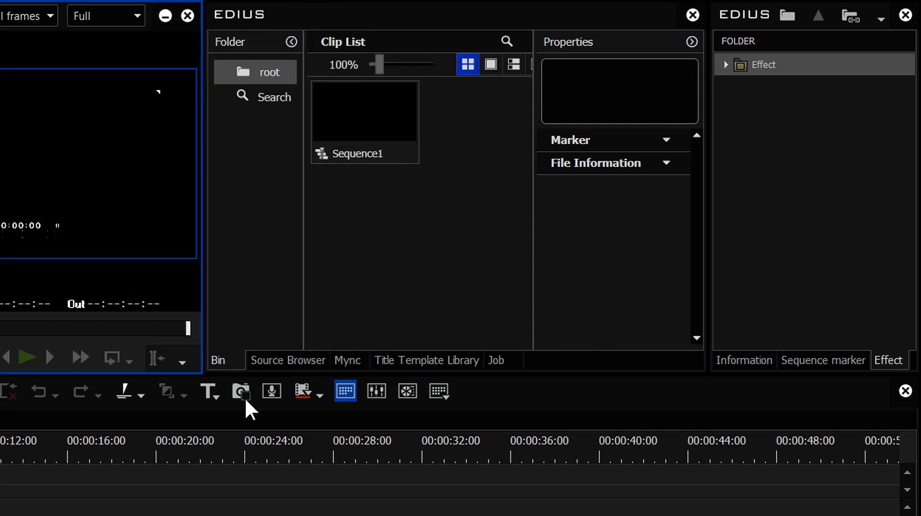
# Step: Add the two d111 1000 clips and the d113 318 clip to the bin, and collapse its Properties pane
pyautogui.doubleClick(337, 191)
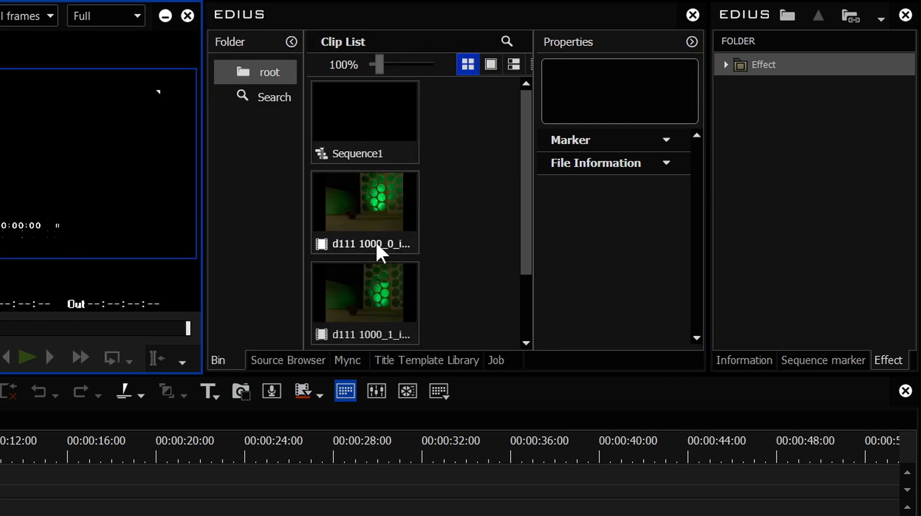
pyautogui.click(691, 42)
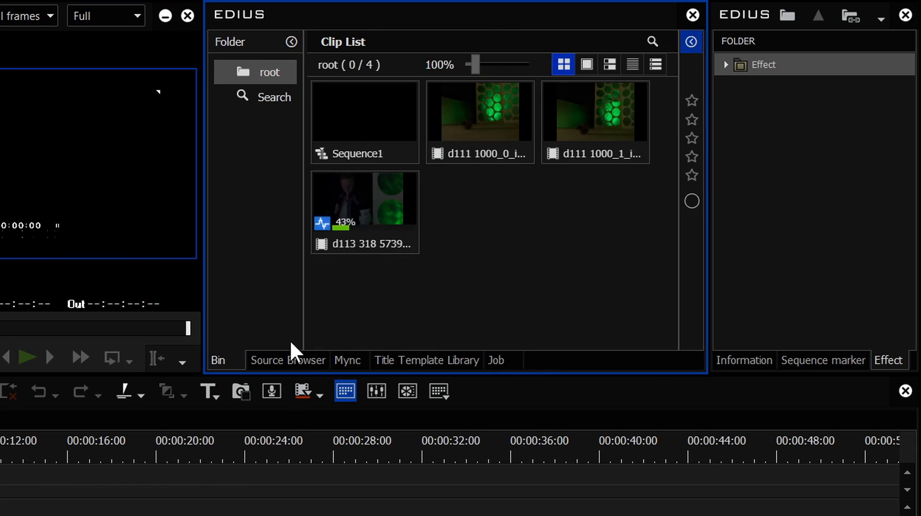
# Step: Look at the Mync library again, and widen the bin window further into the preview area
pyautogui.click(345, 362)
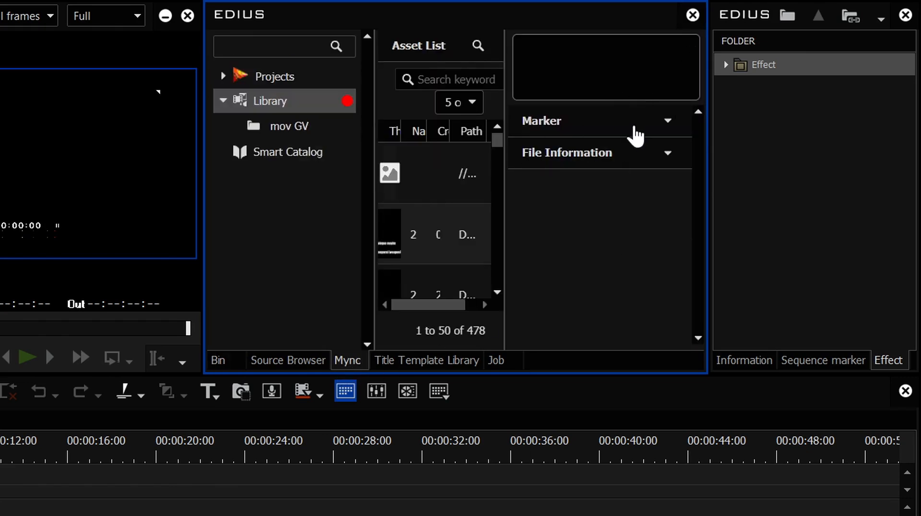
pyautogui.click(221, 363)
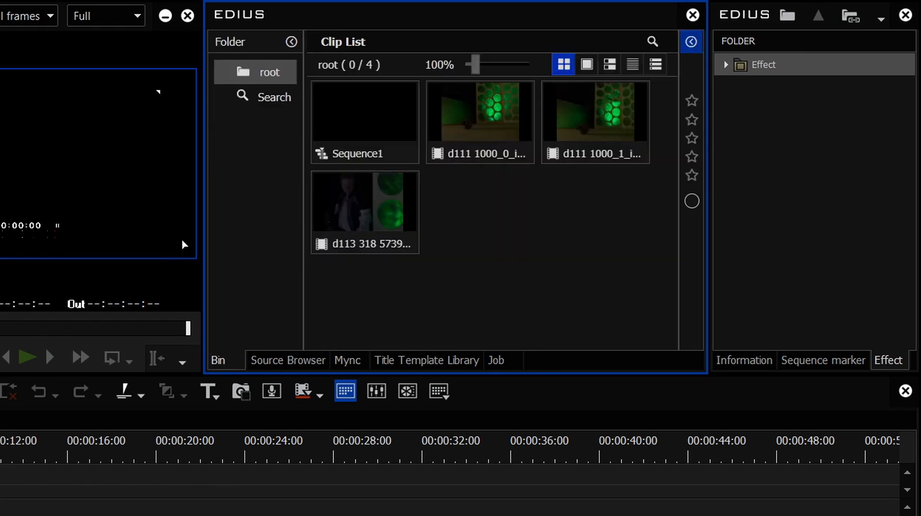
pyautogui.moveTo(206, 226); pyautogui.dragTo(105, 224)
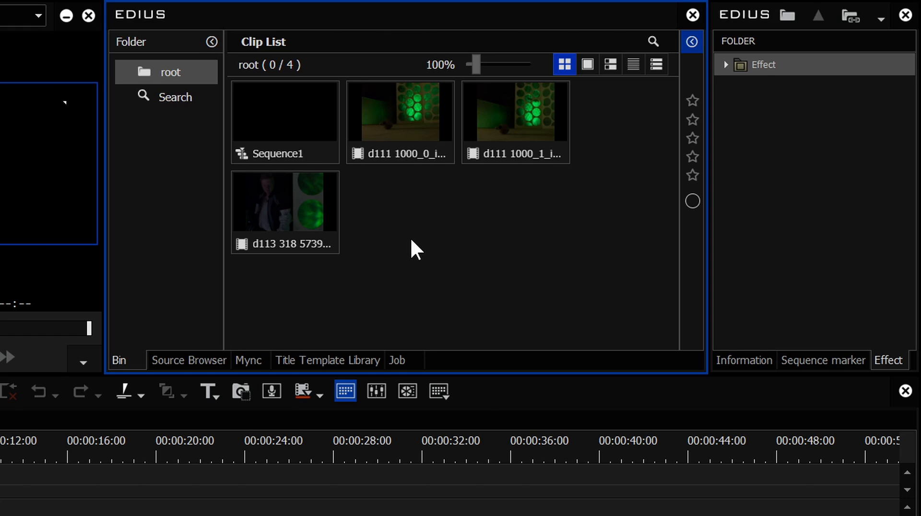
# Step: Scale the bin's whole interface down and back up, and compare its layout with the Mync library
pyautogui.scroll(7, 409, 237)
pyautogui.scroll(-8, 408, 237)
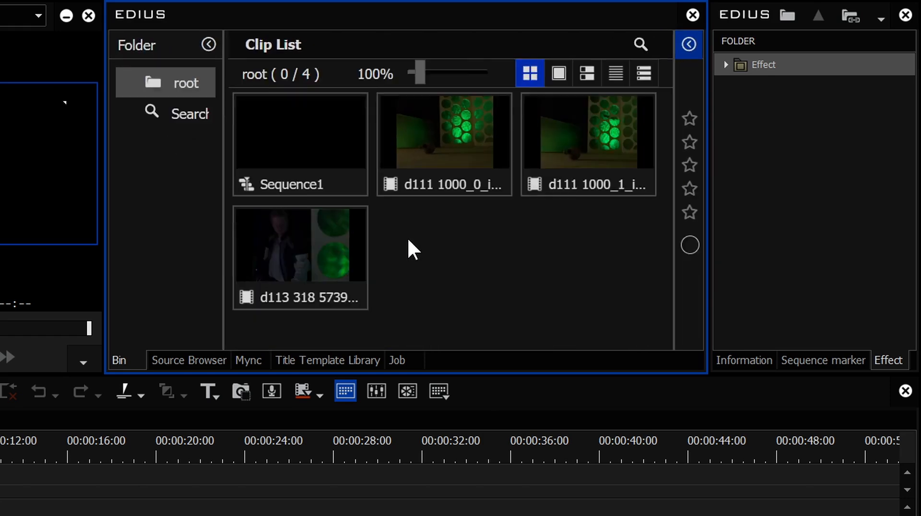
pyautogui.scroll(-6, 403, 241)
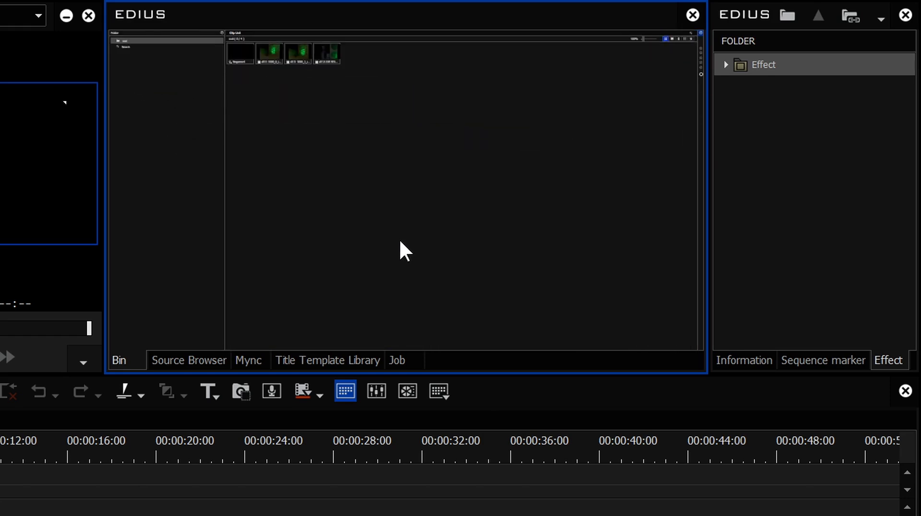
pyautogui.scroll(10, 399, 243)
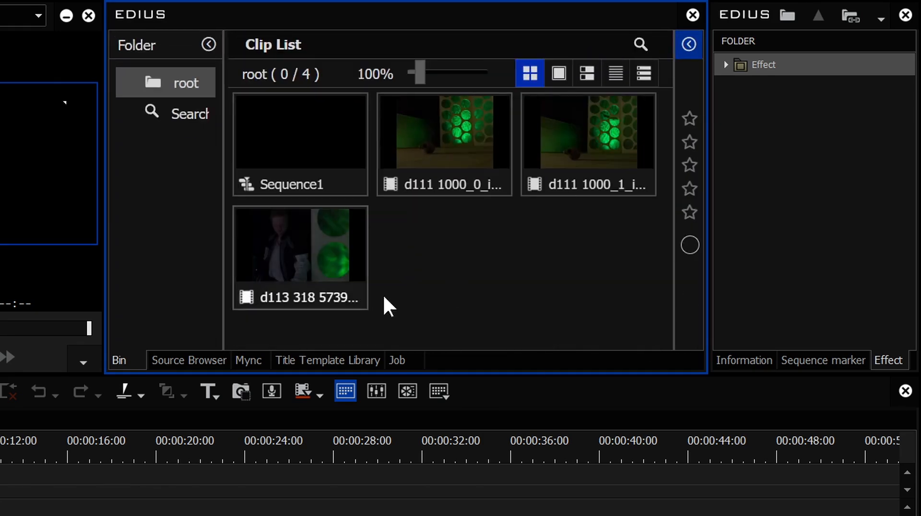
pyautogui.click(254, 361)
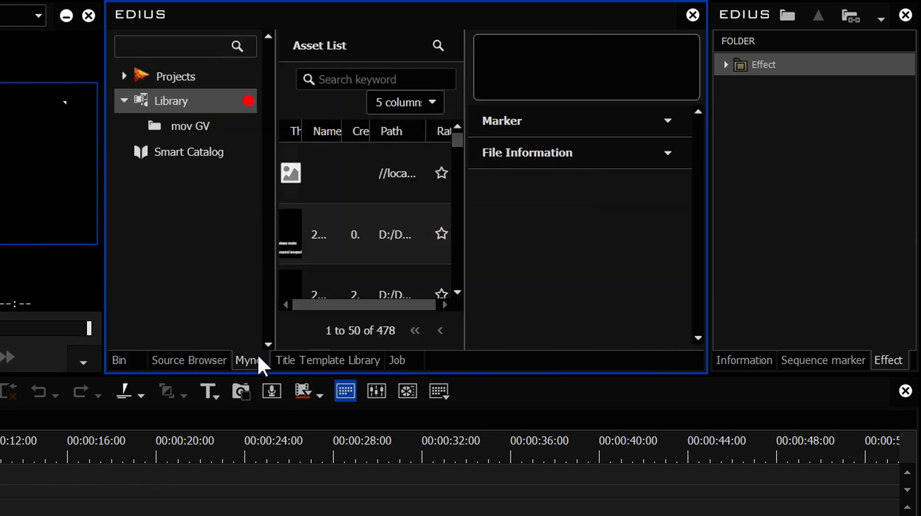
pyautogui.click(136, 359)
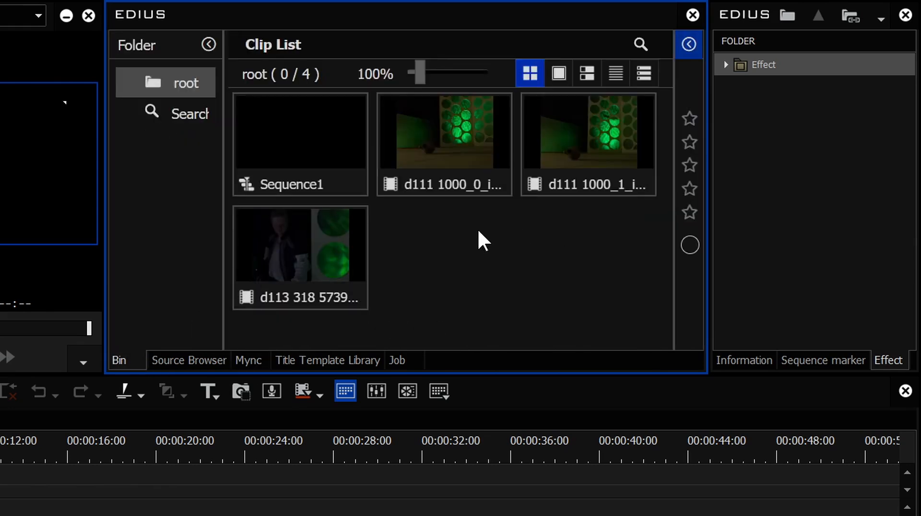
# Step: Rescale the bin's interface until Sequence1 and the three clips fit in a single row
pyautogui.scroll(5, 461, 266)
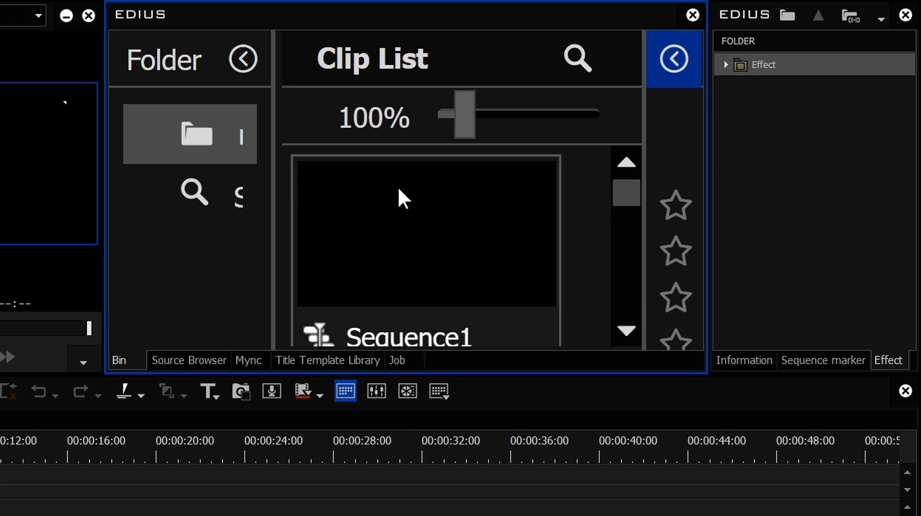
pyautogui.scroll(-5, 397, 189)
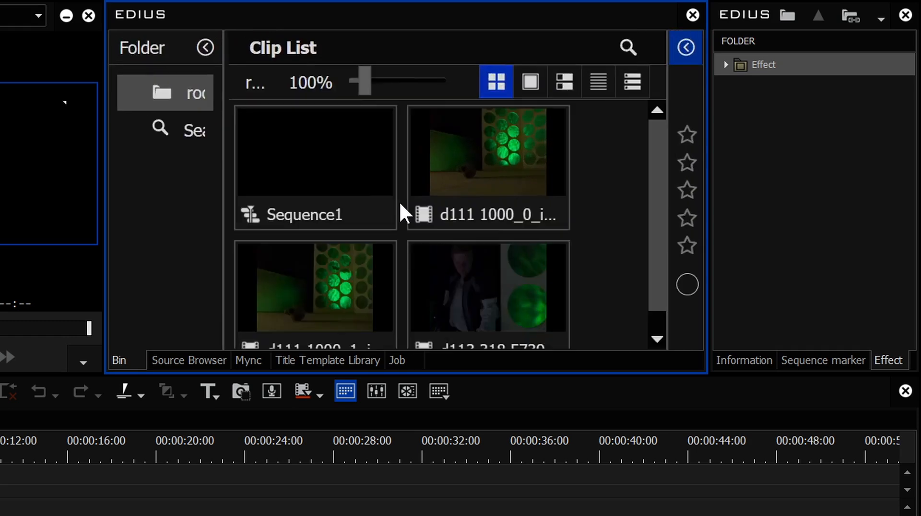
pyautogui.scroll(2, 334, 462)
pyautogui.scroll(-2, 334, 460)
pyautogui.scroll(2, 334, 461)
pyautogui.scroll(-2, 408, 305)
pyautogui.scroll(4, 408, 310)
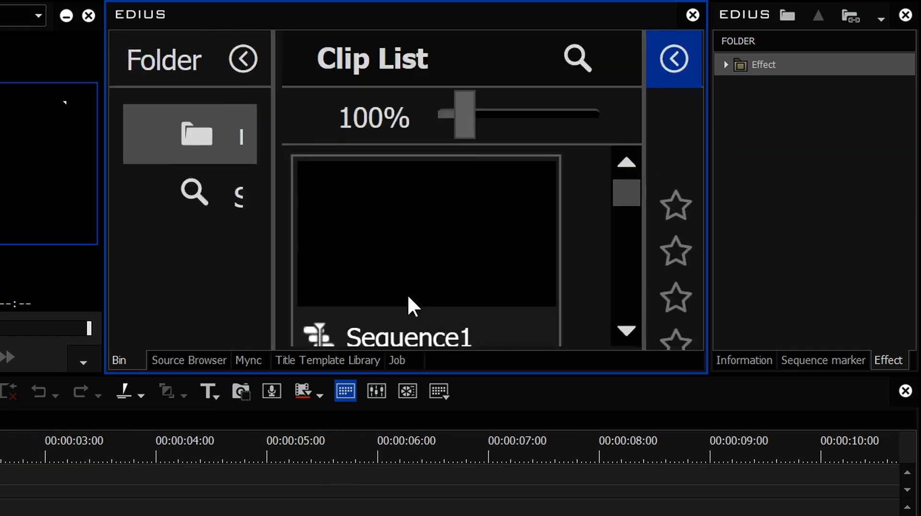
pyautogui.scroll(-2, 432, 240)
pyautogui.scroll(3, 456, 275)
pyautogui.scroll(-3, 465, 277)
pyautogui.scroll(-2, 471, 217)
pyautogui.scroll(2, 471, 226)
pyautogui.scroll(-1, 471, 229)
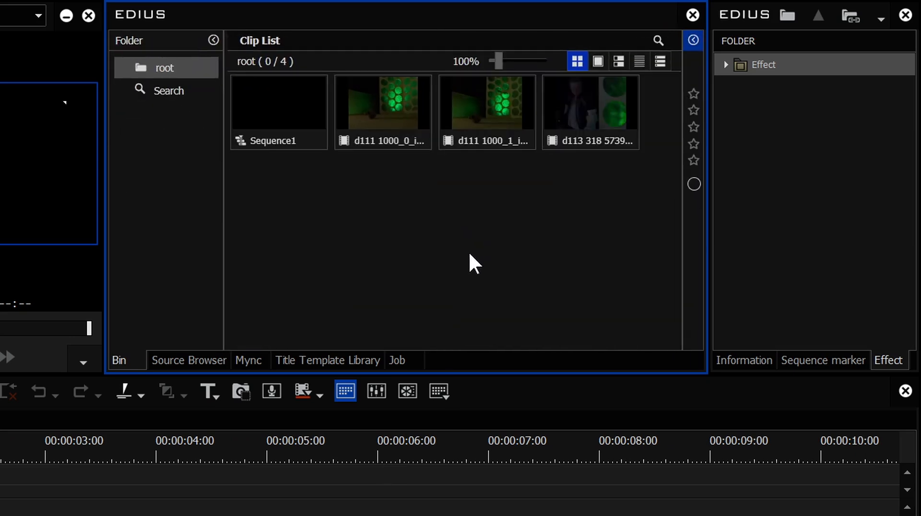
pyautogui.scroll(2, 315, 173)
pyautogui.scroll(-1, 319, 183)
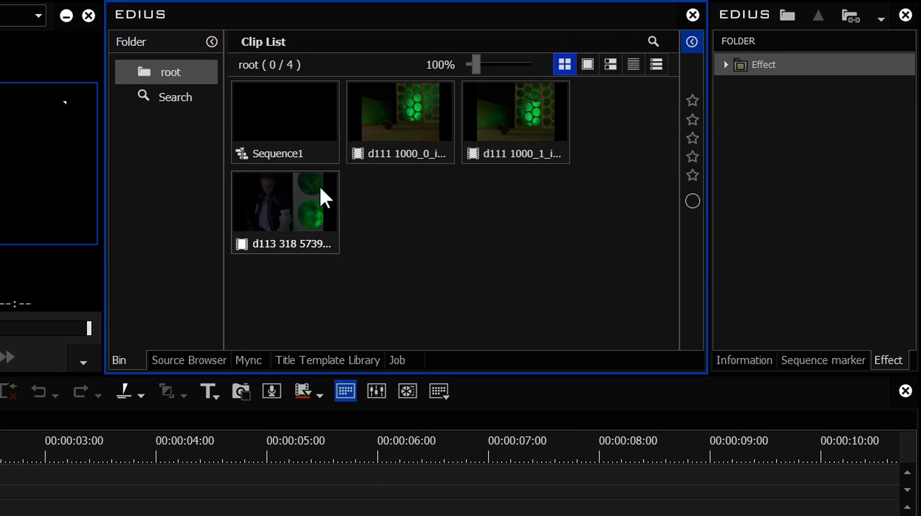
pyautogui.scroll(-1, 295, 162)
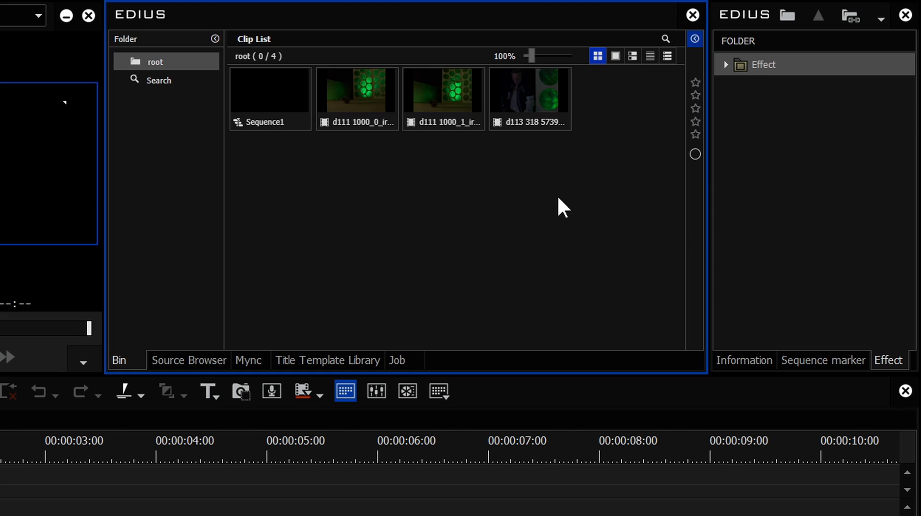
pyautogui.scroll(-1, 555, 203)
pyautogui.scroll(1, 546, 201)
pyautogui.scroll(1, 530, 196)
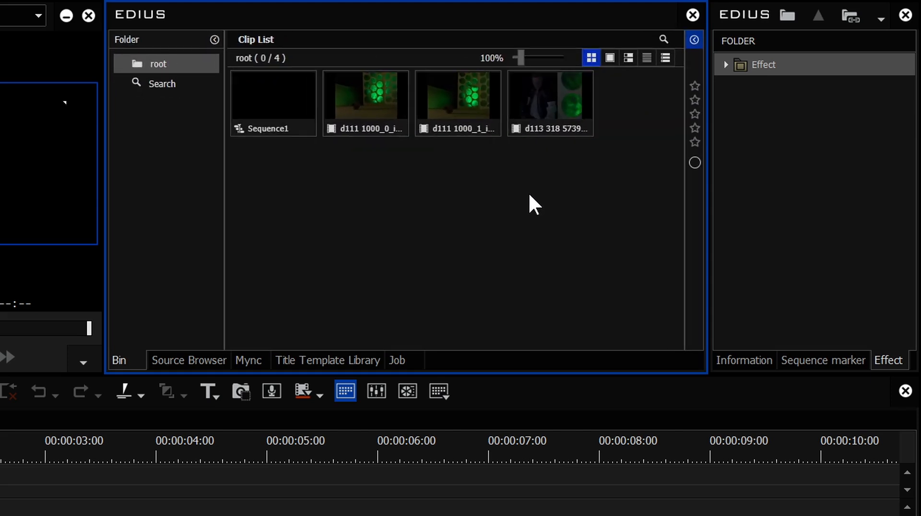
# Step: Try rescaling the Job list's interface, and return to the bin
pyautogui.click(399, 363)
pyautogui.scroll(-1, 361, 241)
pyautogui.scroll(2, 361, 241)
pyautogui.scroll(-2, 361, 241)
pyautogui.scroll(2, 361, 243)
pyautogui.scroll(-1, 359, 240)
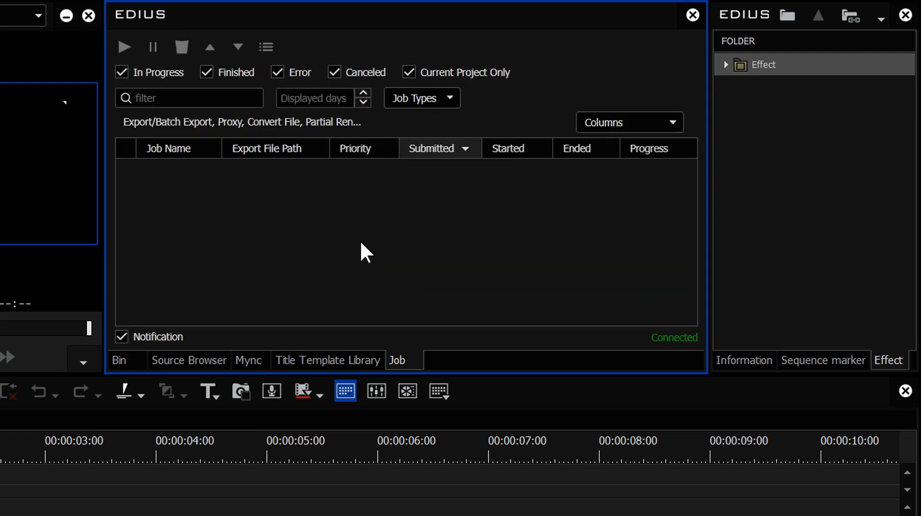
pyautogui.click(126, 360)
pyautogui.scroll(1, 340, 301)
pyautogui.scroll(-1, 340, 301)
pyautogui.scroll(1, 341, 301)
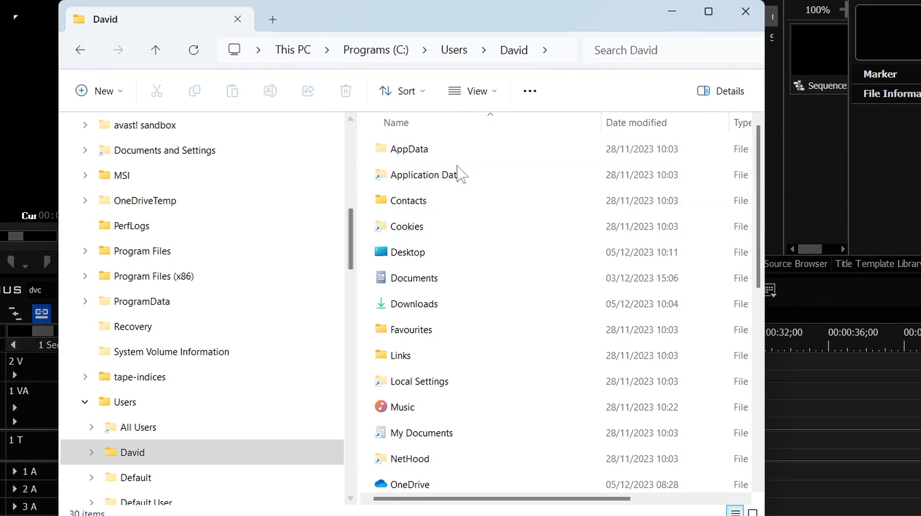
# Step: Check in File Explorer's Folder Options that hidden files, folders and drives are set to show, and confirm the dialog
pyautogui.click(533, 96)
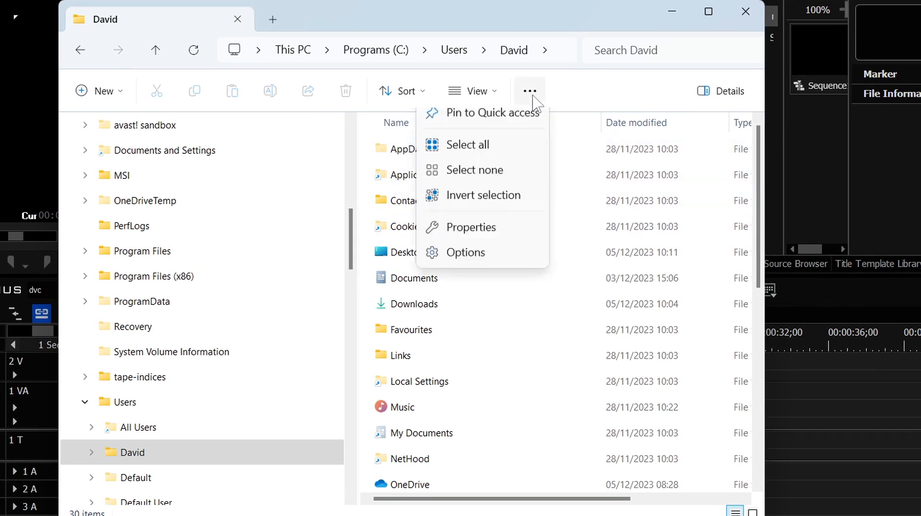
pyautogui.click(480, 298)
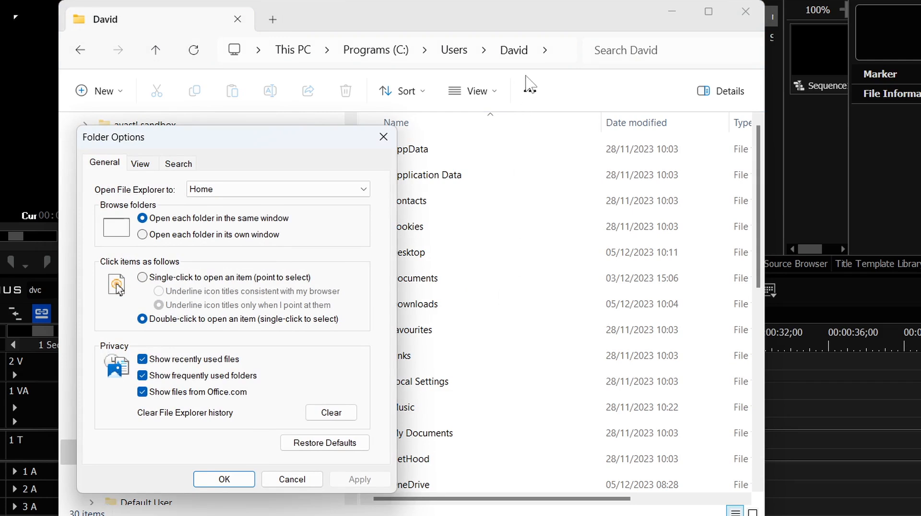
pyautogui.click(145, 167)
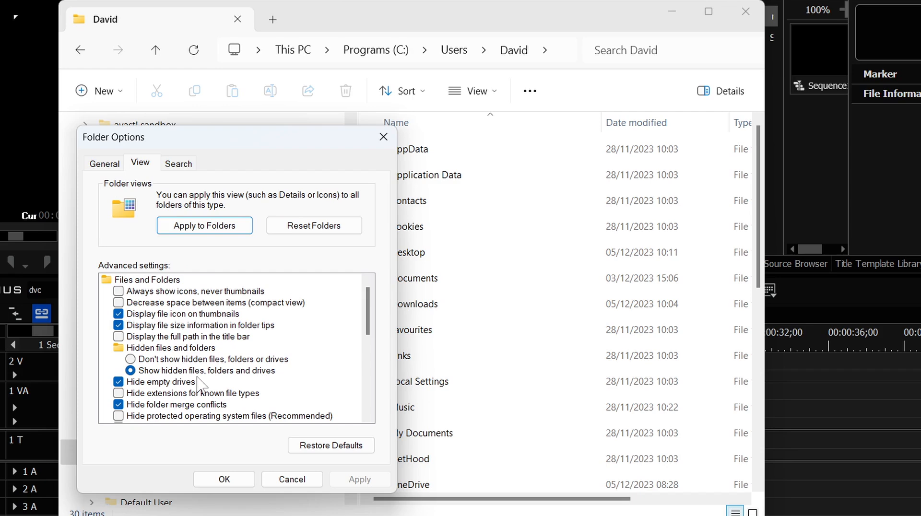
pyautogui.press('Return')
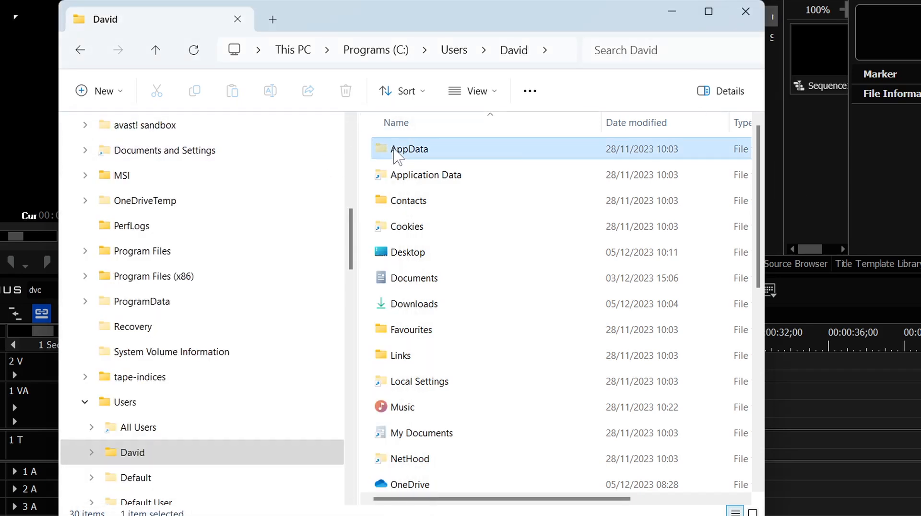
# Step: From the user folder, open AppData\Roaming\Grass Valley\EDIUS and select the 9.00 folder
pyautogui.doubleClick(382, 149)
pyautogui.doubleClick(393, 205)
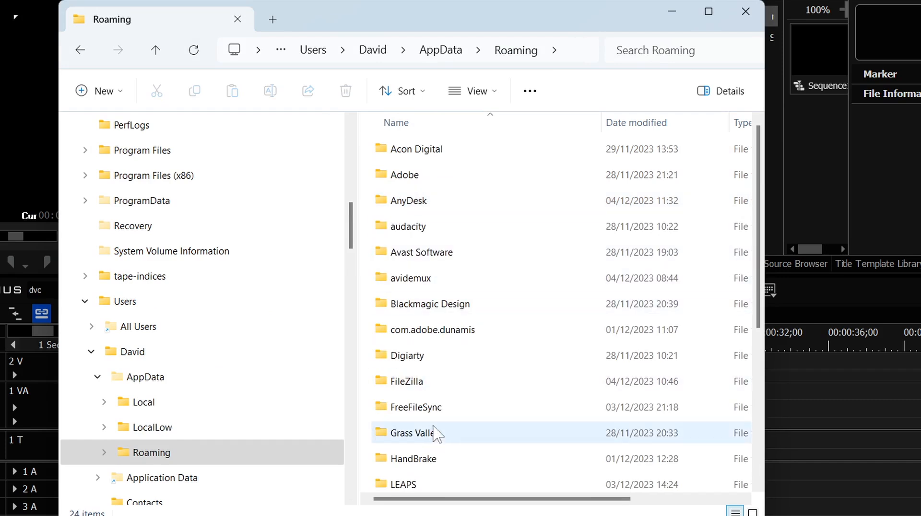
pyautogui.doubleClick(415, 433)
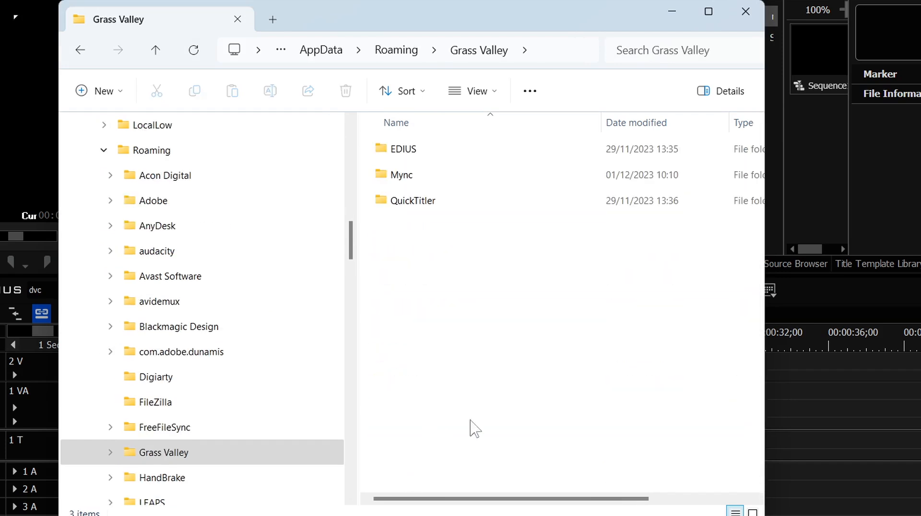
pyautogui.doubleClick(401, 150)
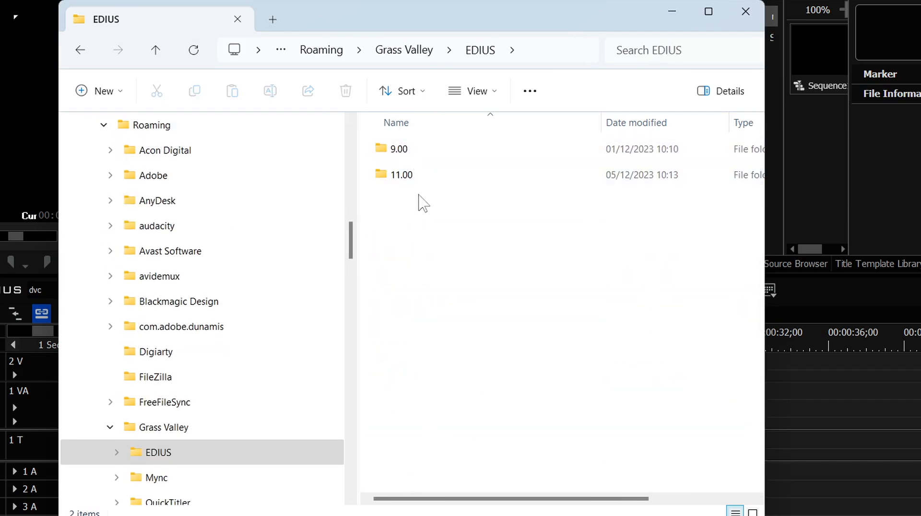
pyautogui.click(411, 155)
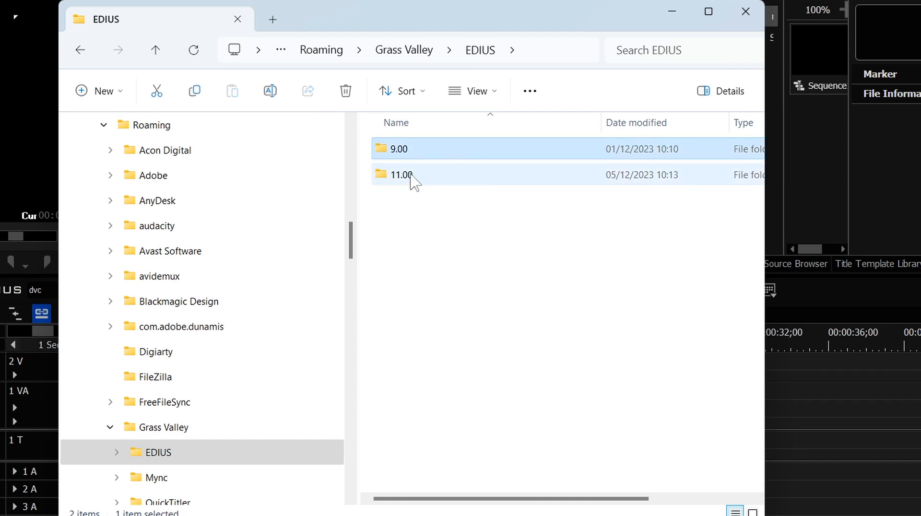
# Step: Open the 11.00 settings folder, select everything inside it, and quit EDIUS
pyautogui.doubleClick(430, 180)
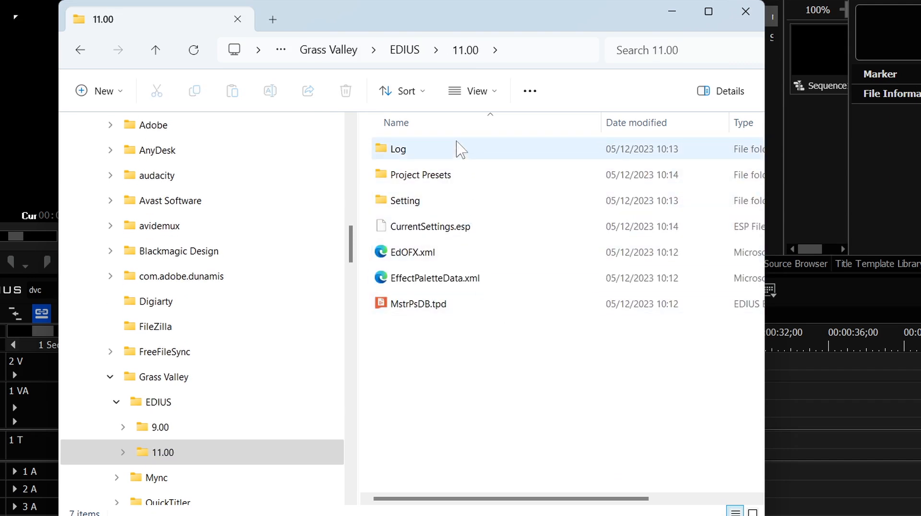
pyautogui.moveTo(376, 29); pyautogui.dragTo(574, 76)
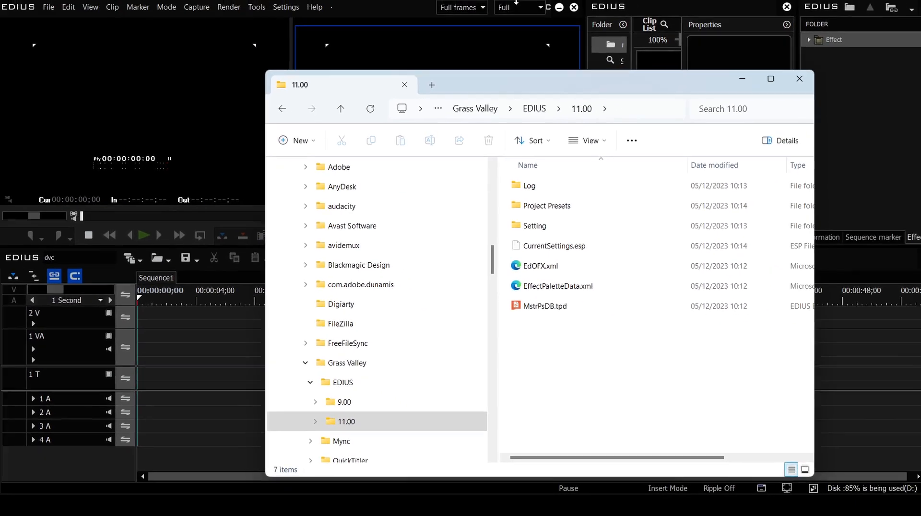
pyautogui.moveTo(629, 364); pyautogui.dragTo(523, 182)
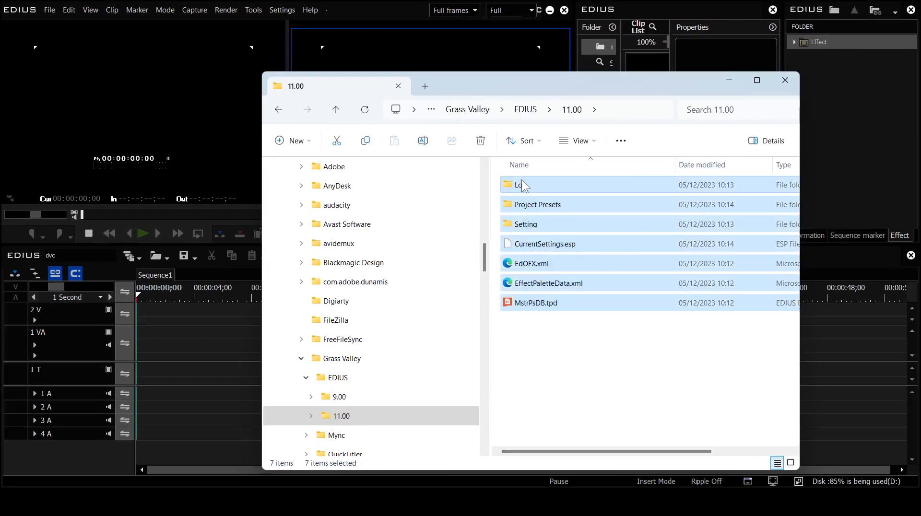
pyautogui.click(565, 10)
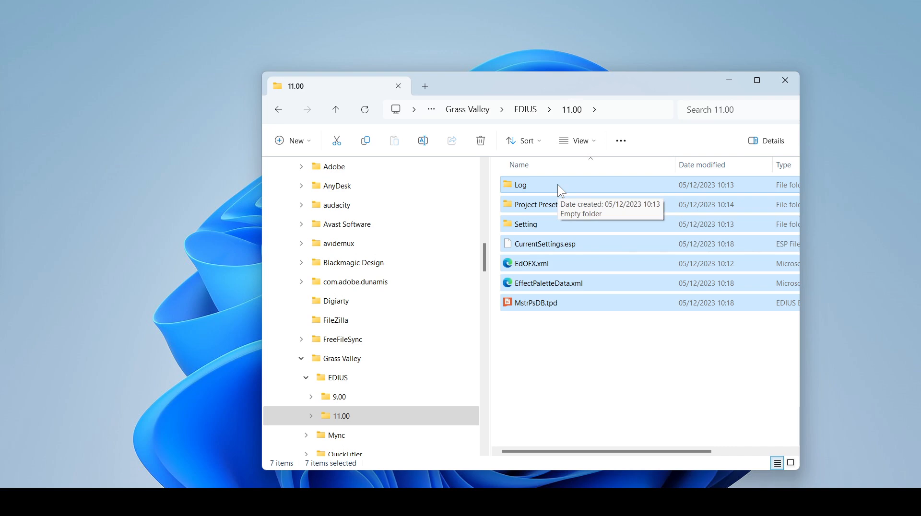
# Step: Create a new folder on the desktop and move all contents of the 11.00 folder into it as a backup
pyautogui.rightClick(146, 105)
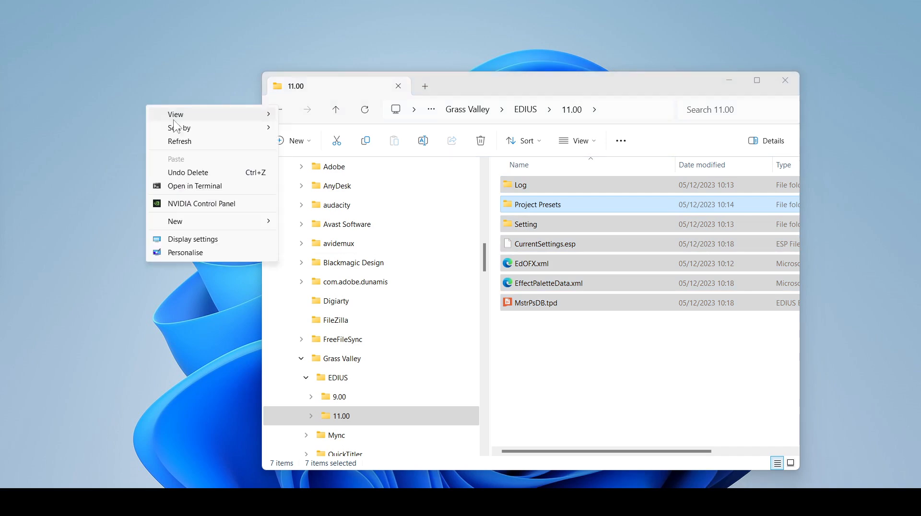
pyautogui.moveTo(182, 221)
pyautogui.click(281, 222)
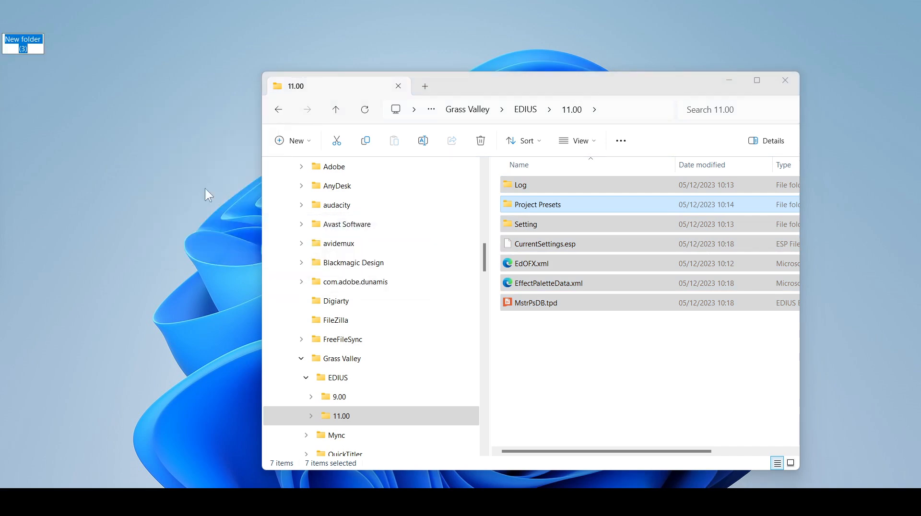
pyautogui.doubleClick(28, 15)
pyautogui.moveTo(792, 372); pyautogui.dragTo(571, 171)
pyautogui.moveTo(494, 89); pyautogui.dragTo(673, 88)
pyautogui.moveTo(709, 189); pyautogui.dragTo(411, 238)
# Step: With EDIUS restarted, set D:\edius projects as the default project folder and create project dvc from the Social Media Horizontal (16:9) preset
pyautogui.click(422, 246)
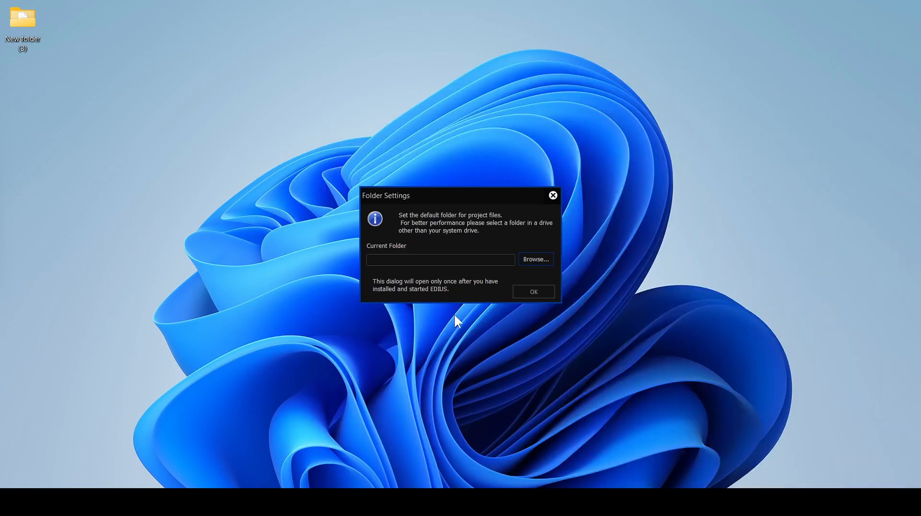
pyautogui.click(530, 259)
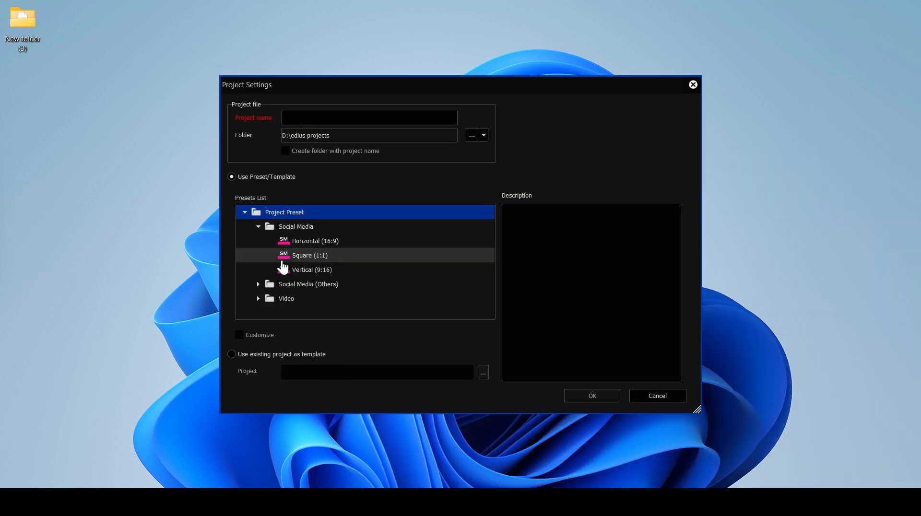
pyautogui.click(283, 259)
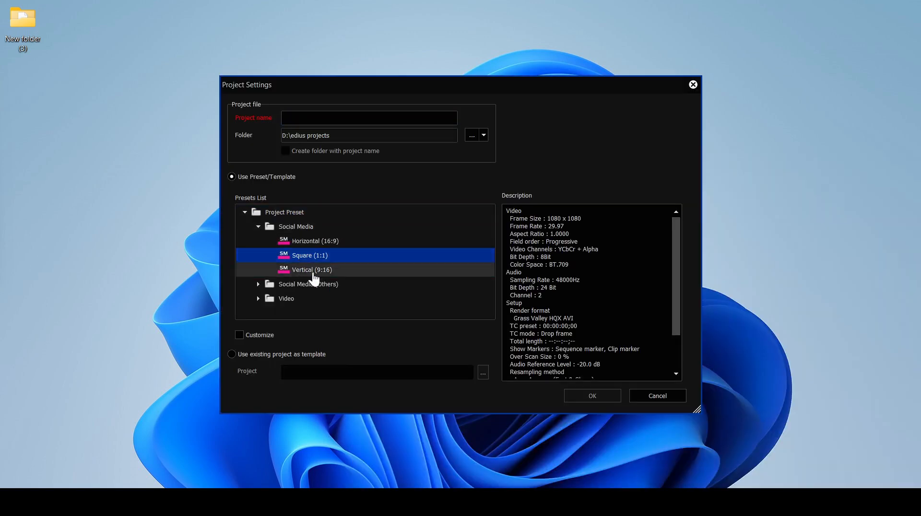
pyautogui.click(325, 243)
pyautogui.click(318, 118)
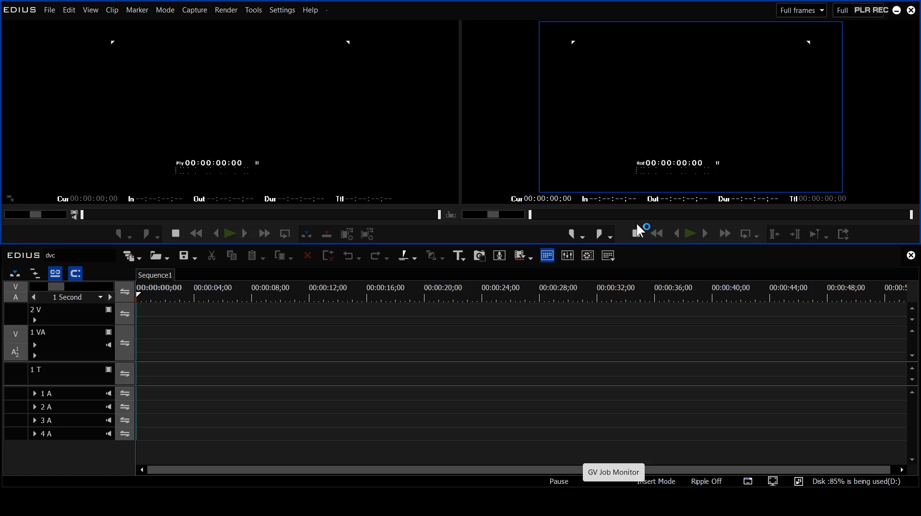
# Step: Quit EDIUS, return to the 11.00 settings folder in File Explorer and delete everything in it
pyautogui.click(911, 11)
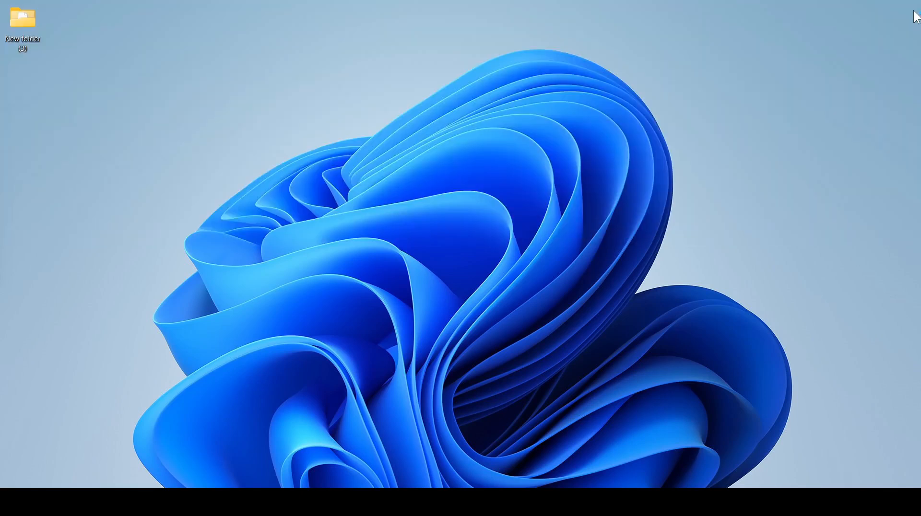
pyautogui.moveTo(138, 485)
pyautogui.click(221, 458)
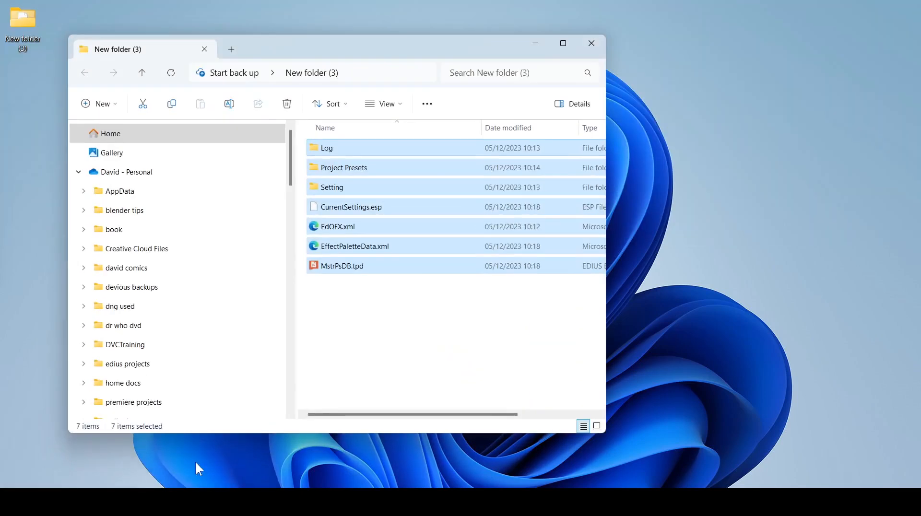
pyautogui.moveTo(725, 365); pyautogui.dragTo(601, 164)
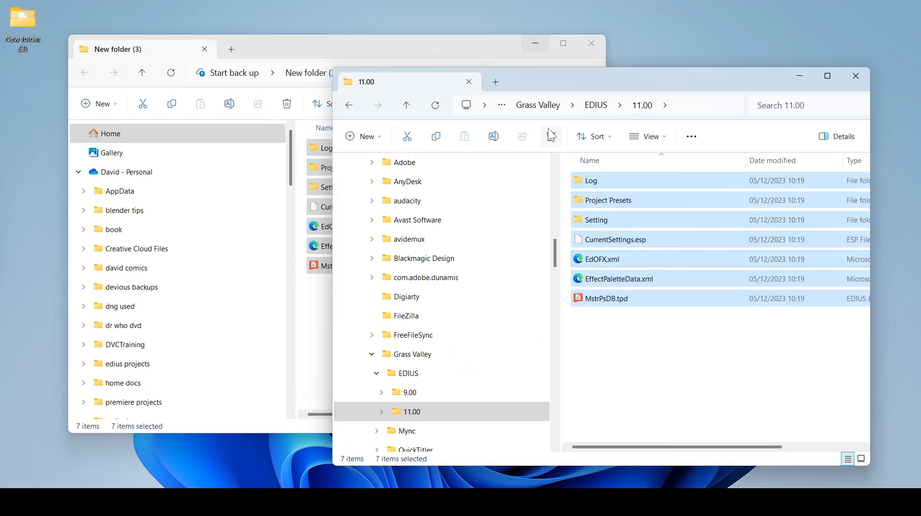
pyautogui.click(551, 136)
# Step: Move all the backed-up items from New folder (3) back into the 11.00 folder, and minimize both folder windows
pyautogui.click(330, 56)
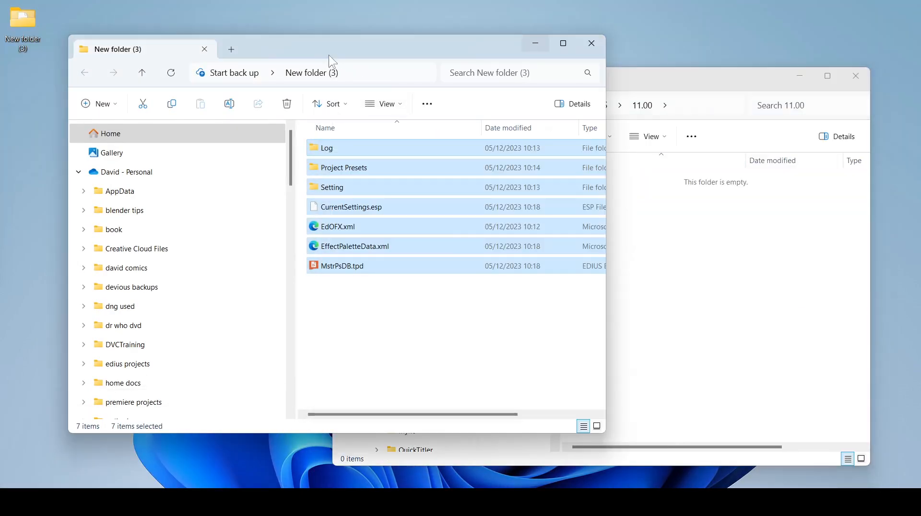
pyautogui.moveTo(332, 61); pyautogui.dragTo(284, 72)
pyautogui.moveTo(265, 165); pyautogui.dragTo(672, 240)
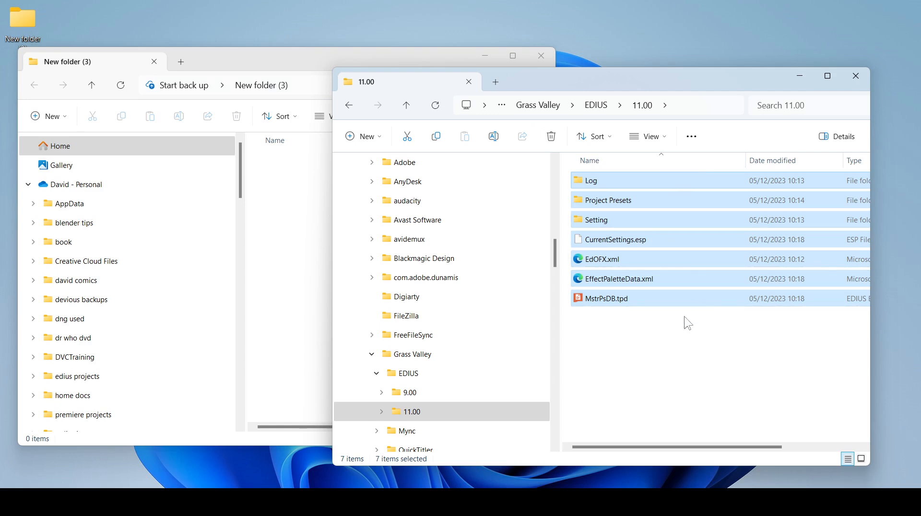
pyautogui.click(484, 55)
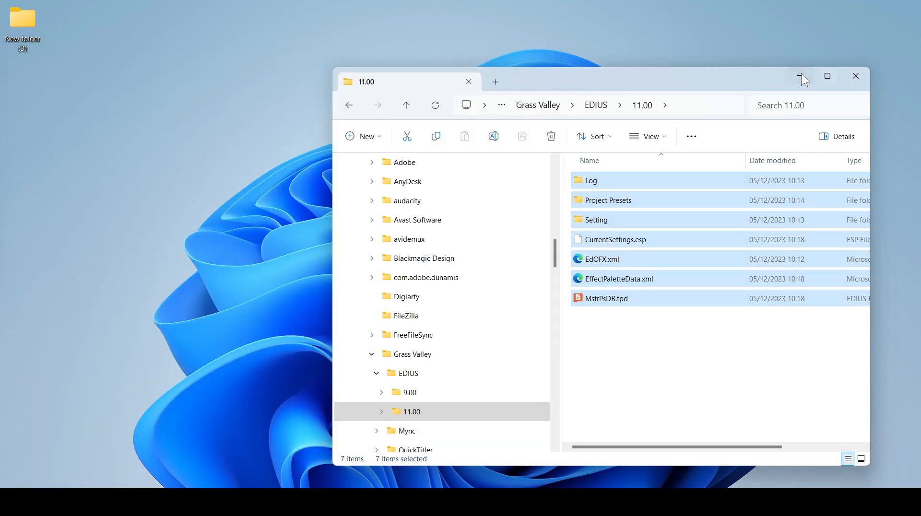
pyautogui.click(802, 77)
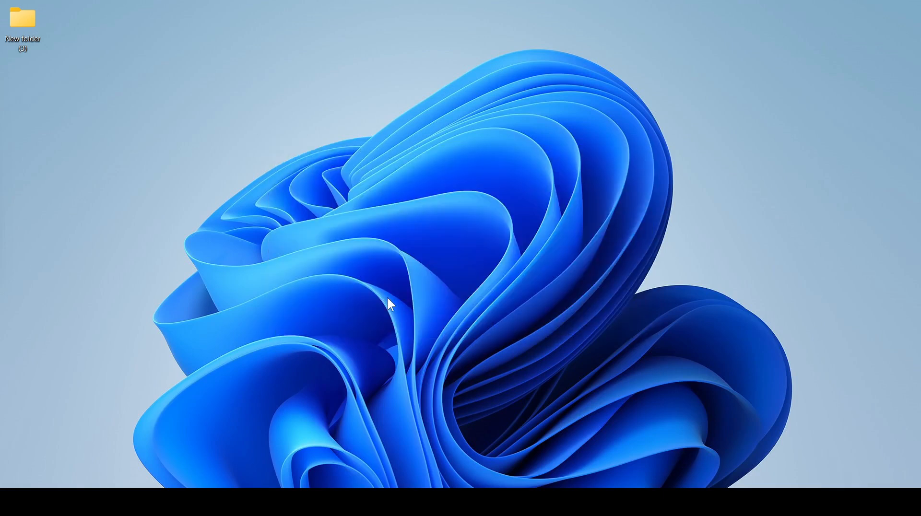
# Step: Create a project named dvc in EDIUS from an SD video preset, toggling the option to create a folder with the project name
pyautogui.click(279, 233)
pyautogui.click(258, 256)
pyautogui.click(272, 284)
pyautogui.scroll(-1, 328, 284)
pyautogui.click(328, 284)
pyautogui.click(311, 118)
pyautogui.write('dvc')
pyautogui.click(285, 150)
pyautogui.click(595, 396)
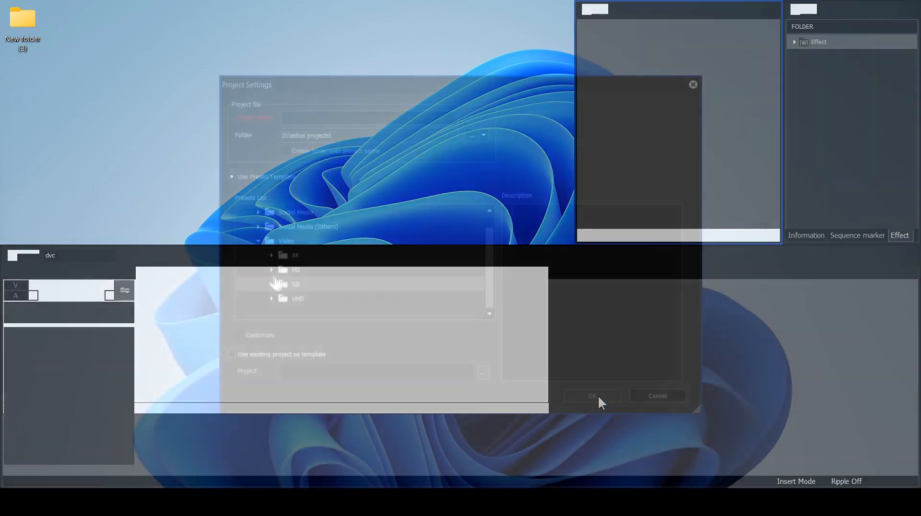